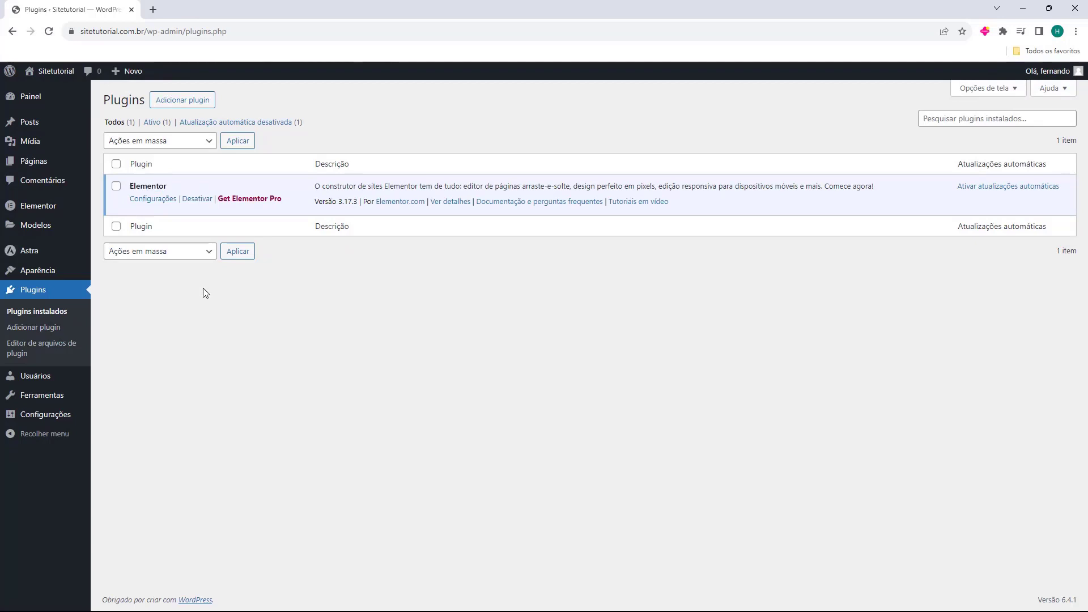
Search the plugin directory for "elementor", and install and activate the Essential Addons for Elementor plugin
click(184, 105)
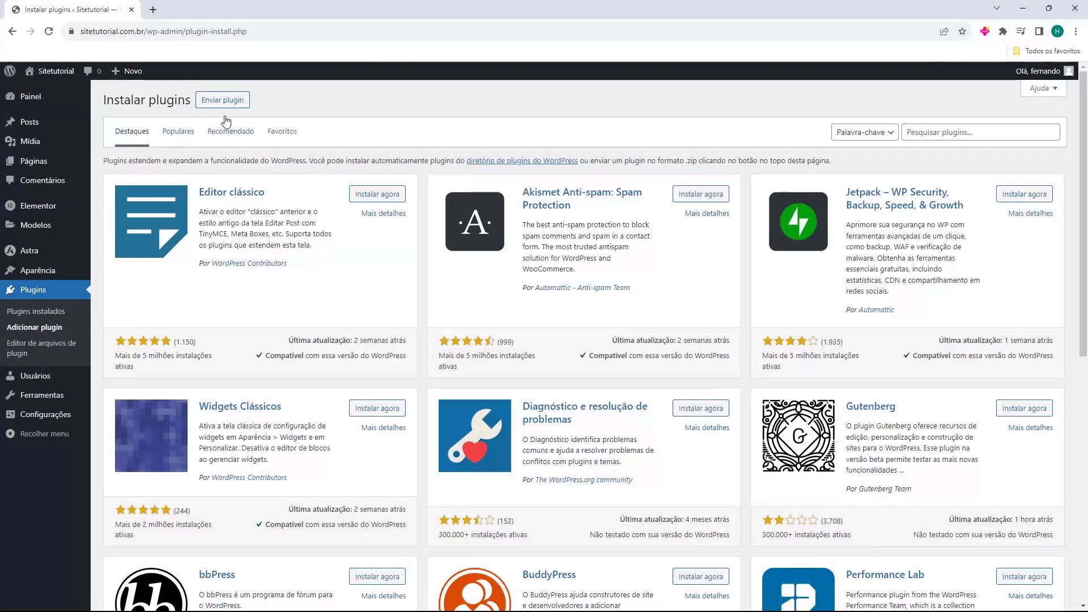
click(932, 138)
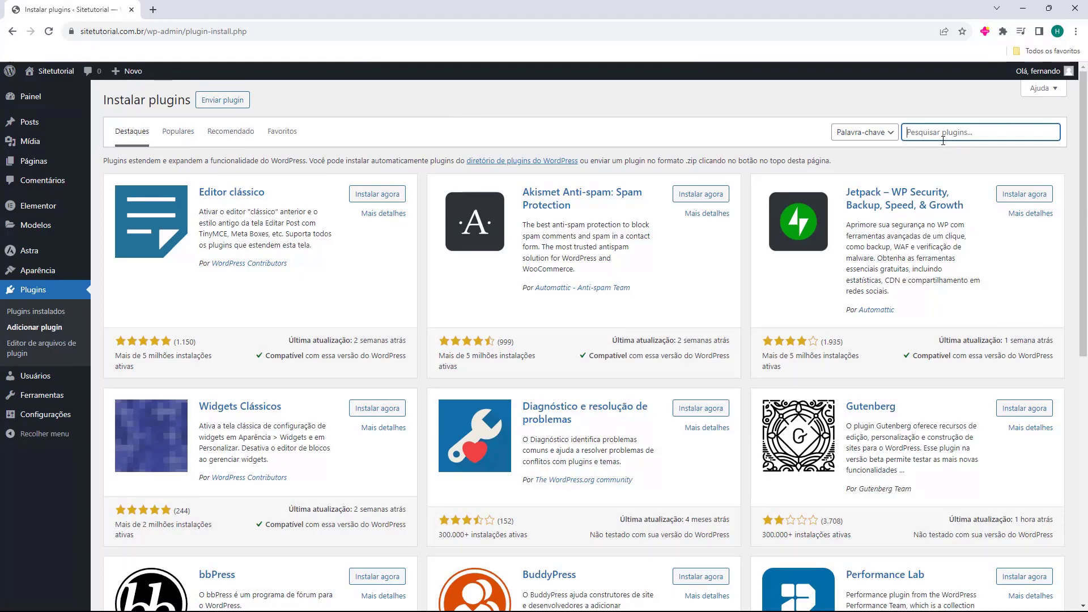
text(elementor)
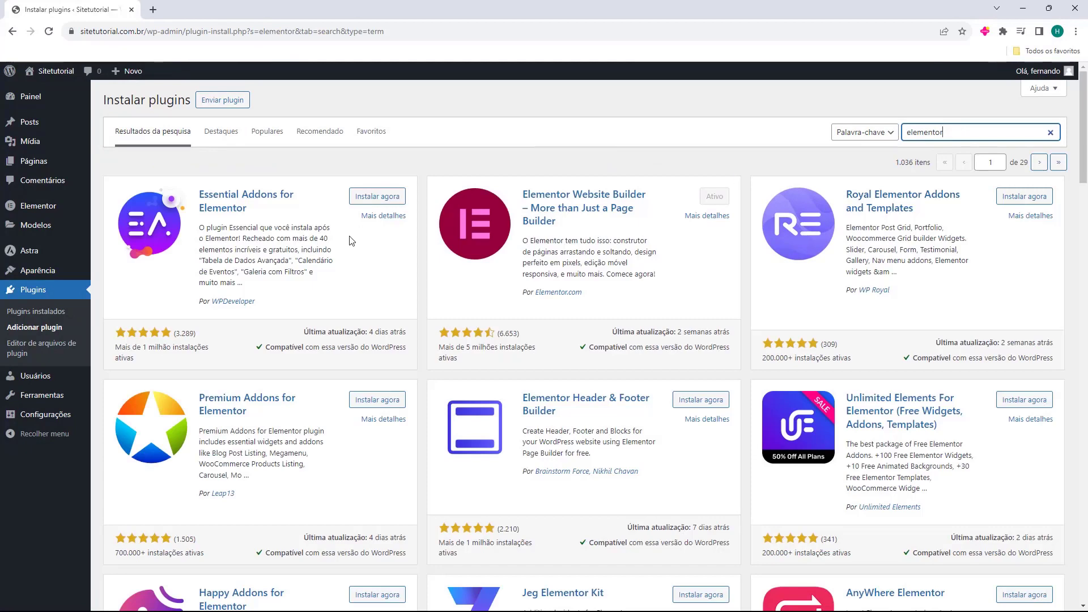
scroll(187, 317, down, 3)
scroll(244, 295, down, 3)
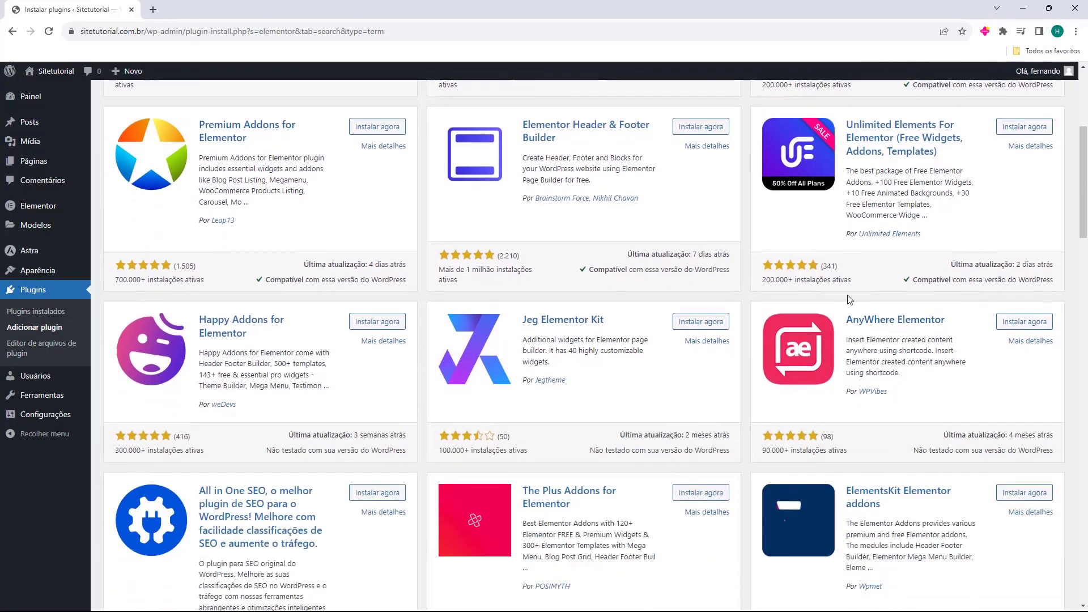
scroll(256, 262, up, 6)
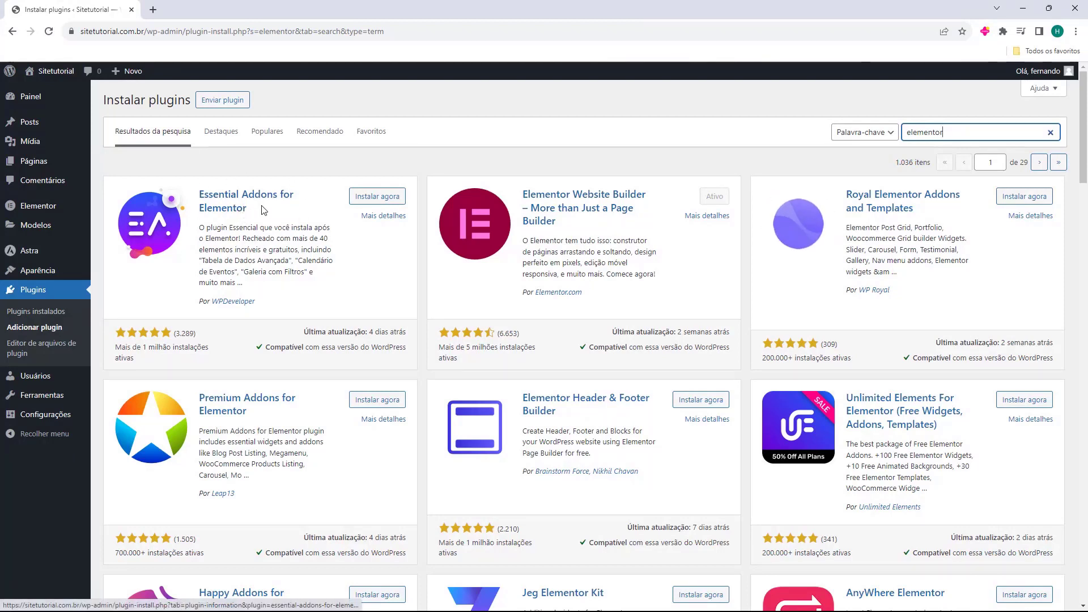
click(376, 198)
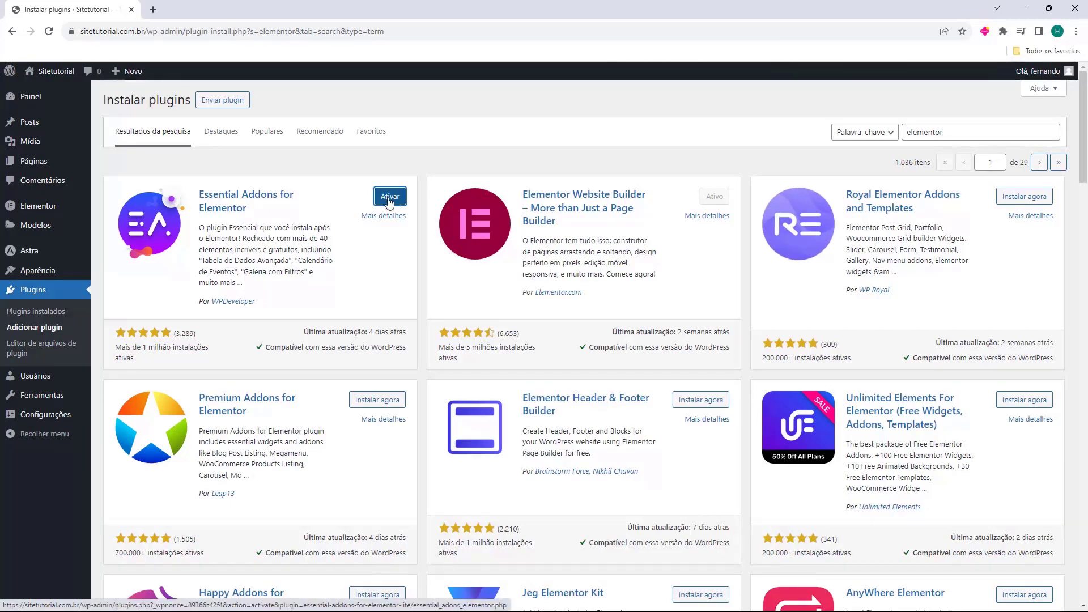
click(389, 199)
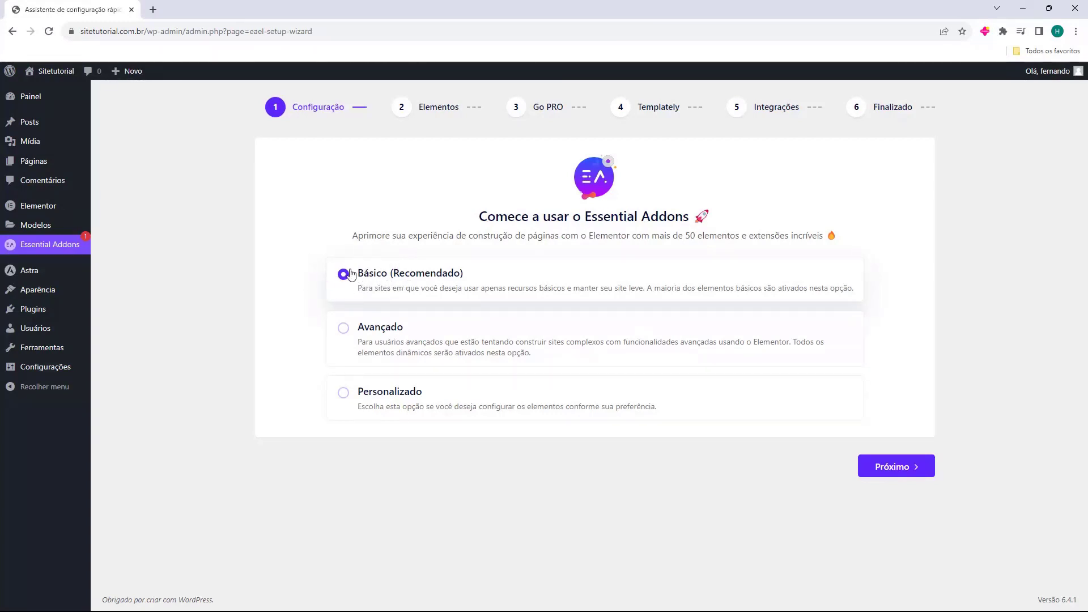
Go through the Essential Addons setup wizard with the Básico configuration and default elements, without installing Templately or any integration
click(867, 466)
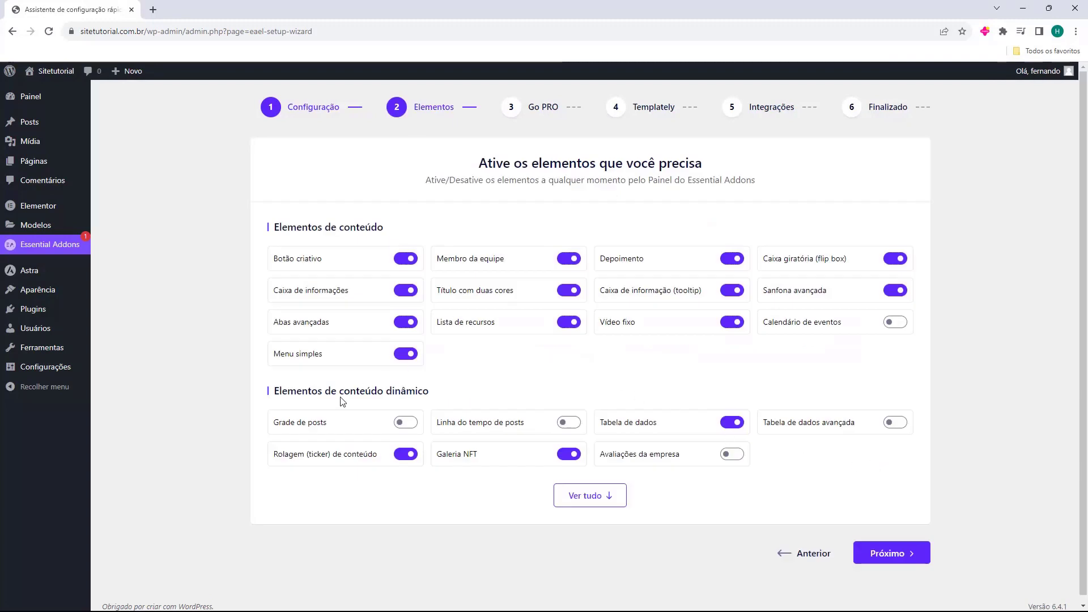
click(890, 555)
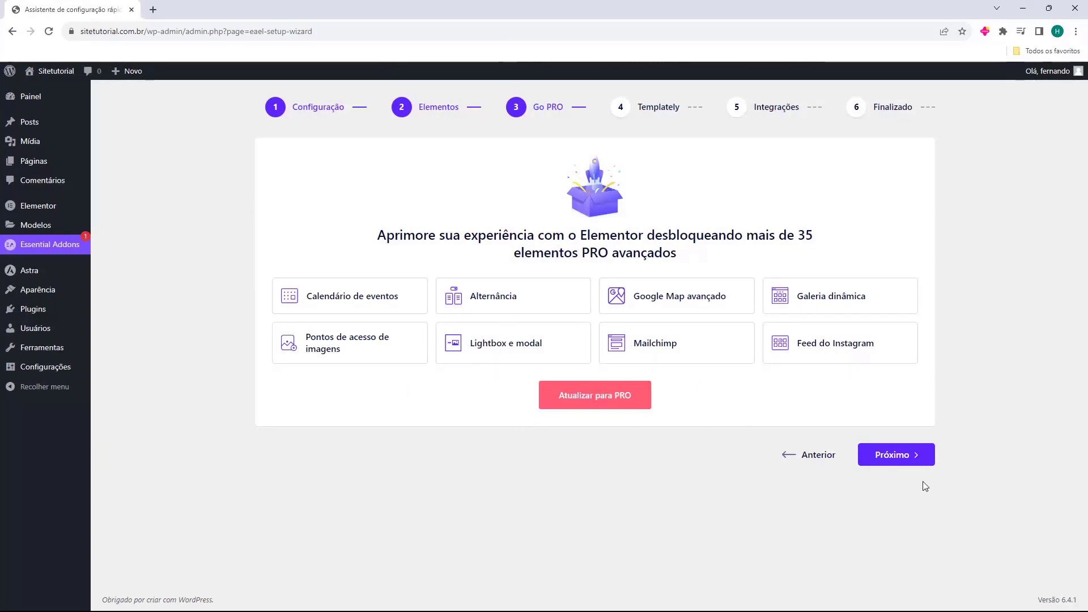
click(903, 458)
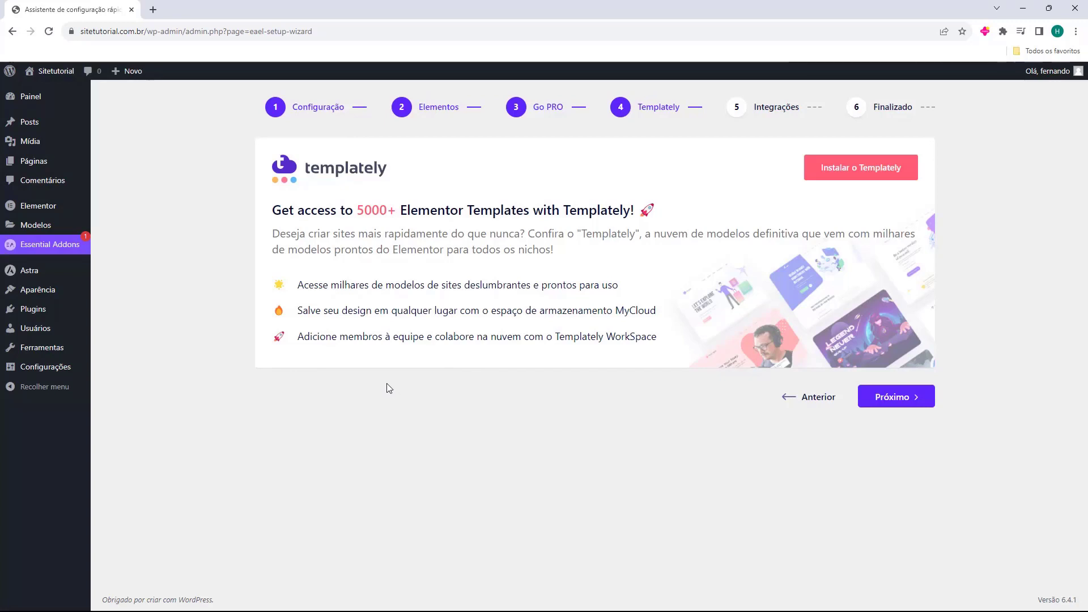
click(891, 398)
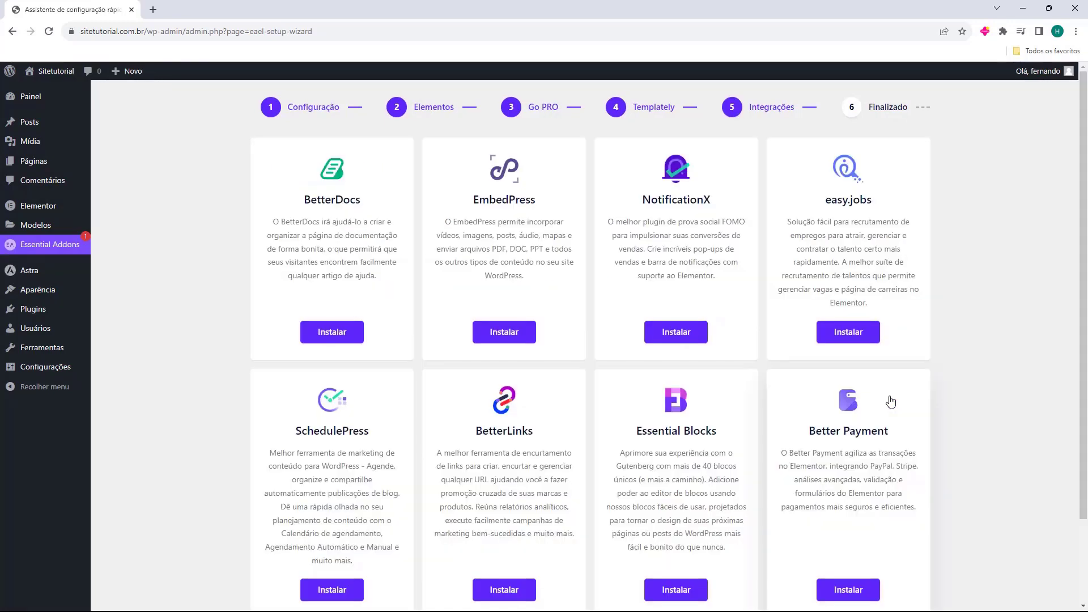
scroll(372, 191, down, 2)
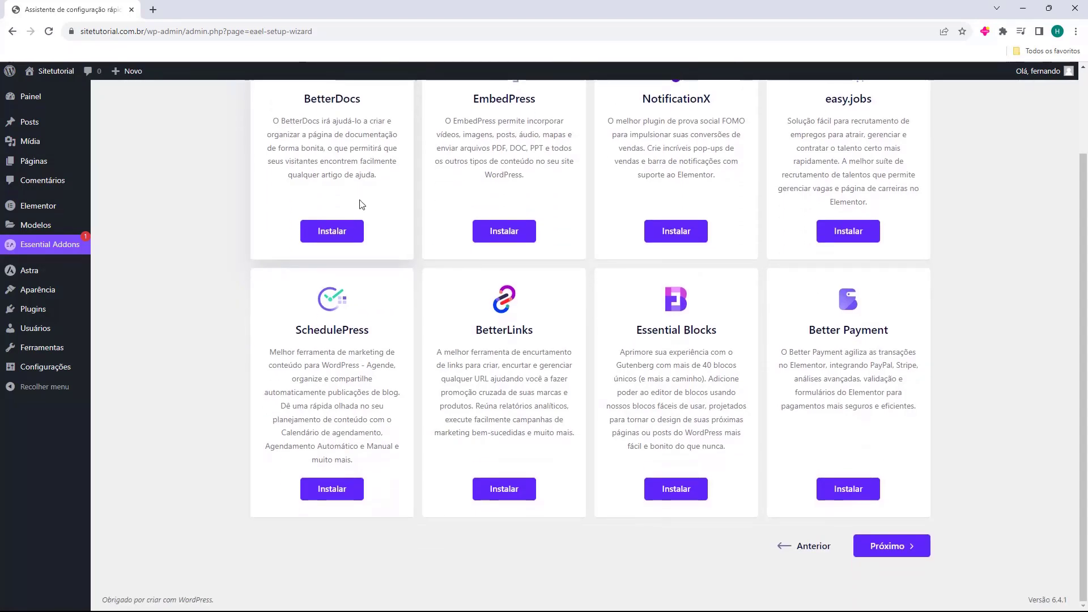
scroll(817, 425, up, 3)
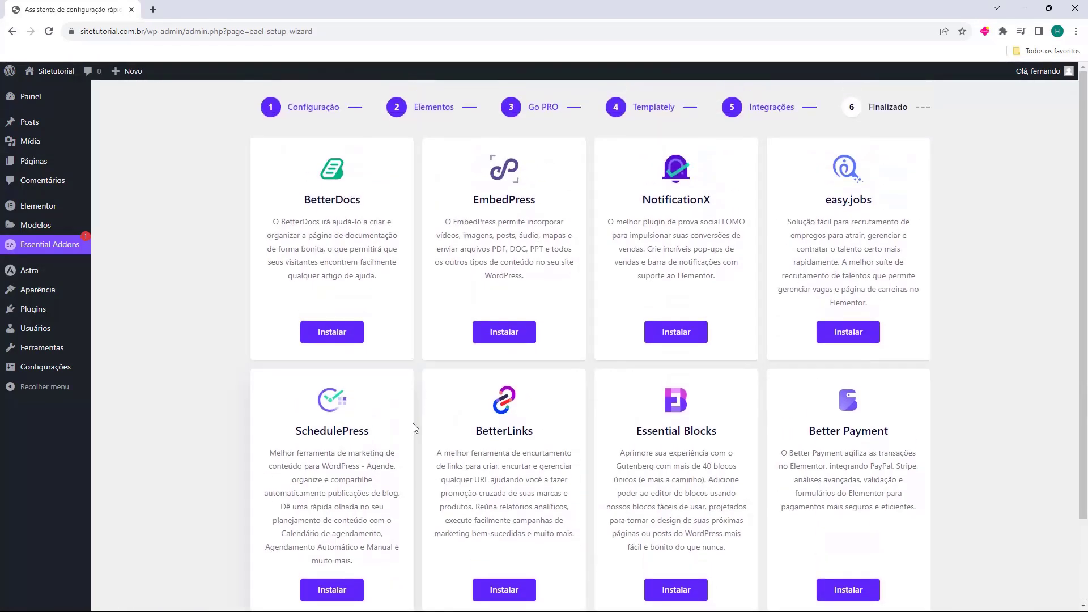
scroll(816, 454, down, 2)
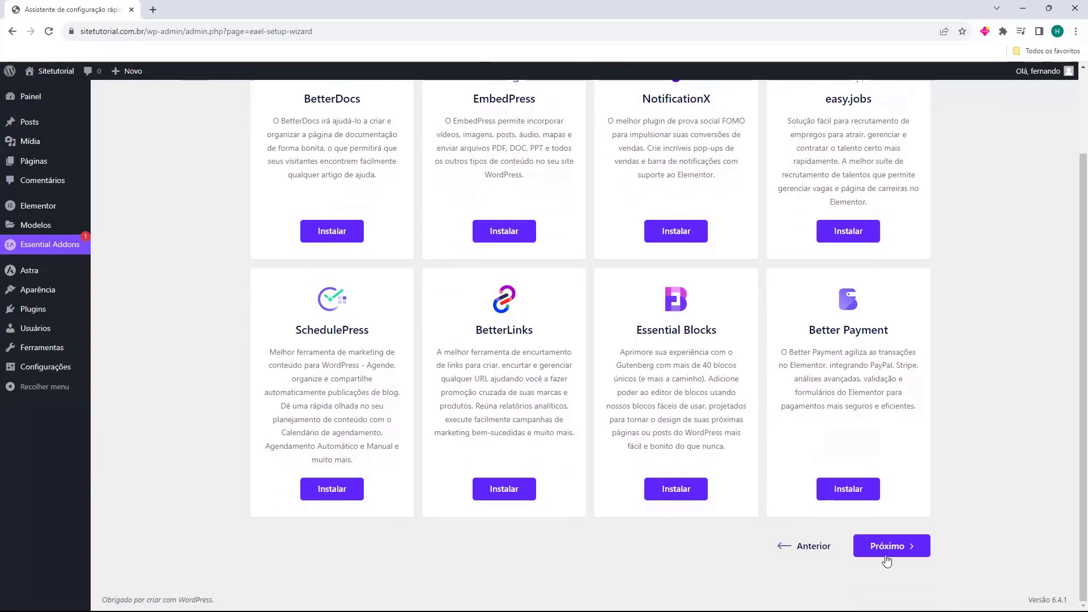
click(888, 555)
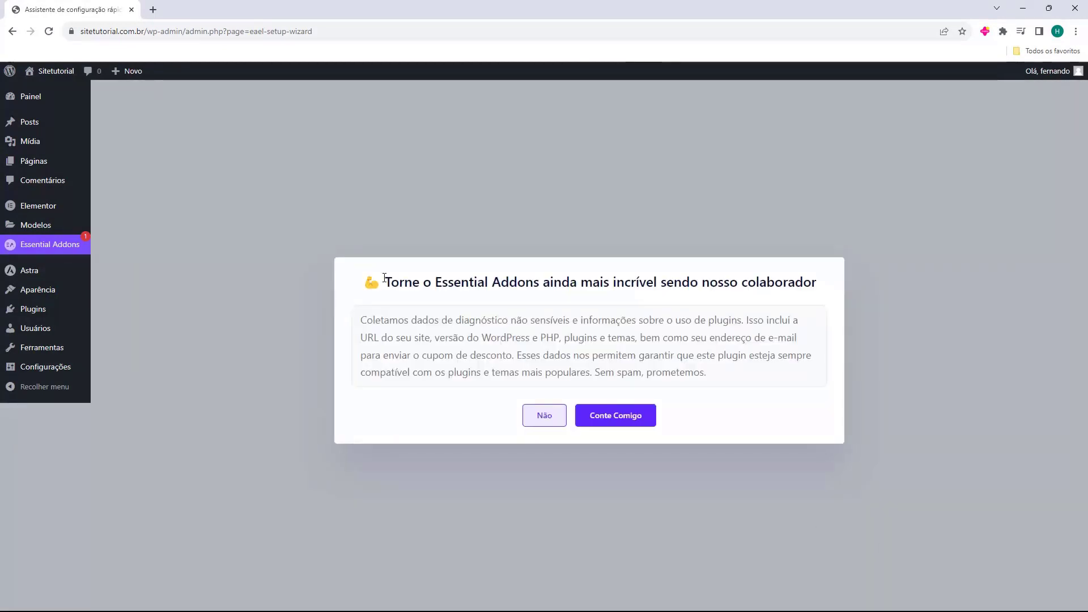
Read the contributor request about diagnostic data collection and decline it to finish the setup wizard
drag(383, 282, 543, 281)
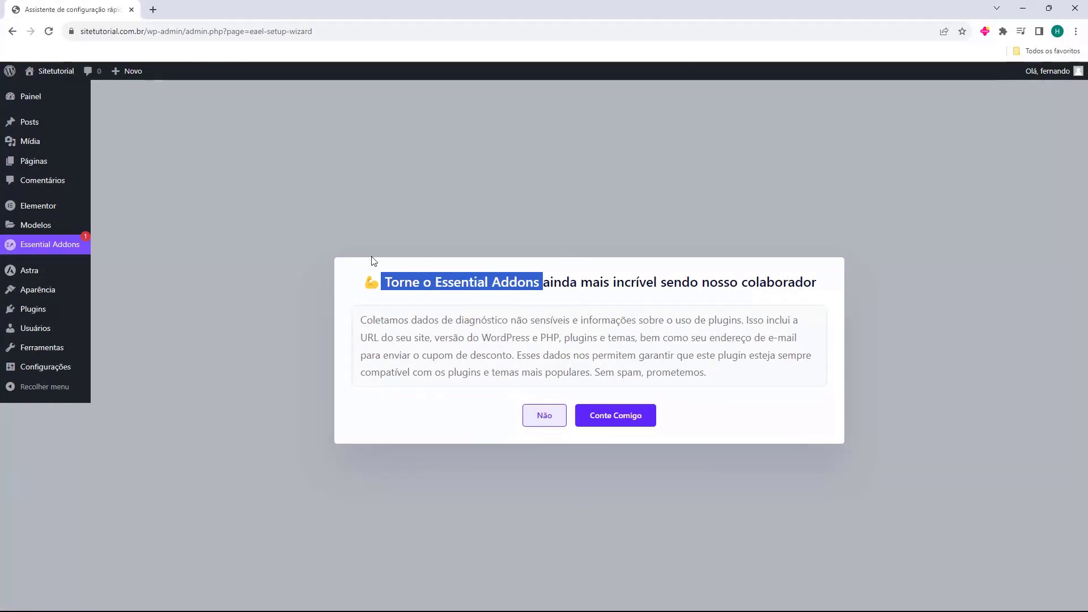
click(452, 330)
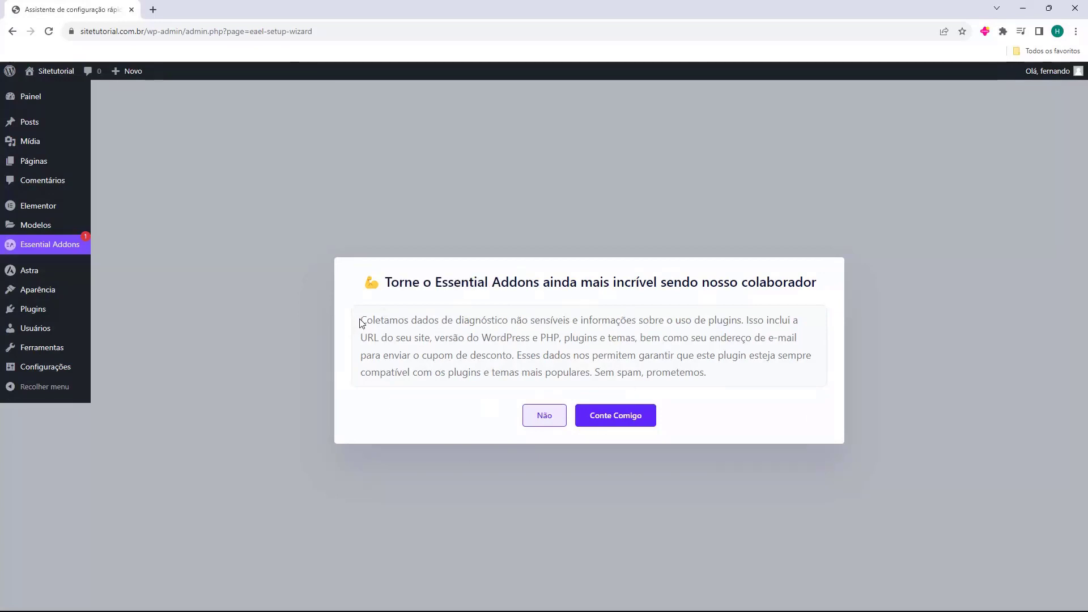
drag(361, 323, 564, 320)
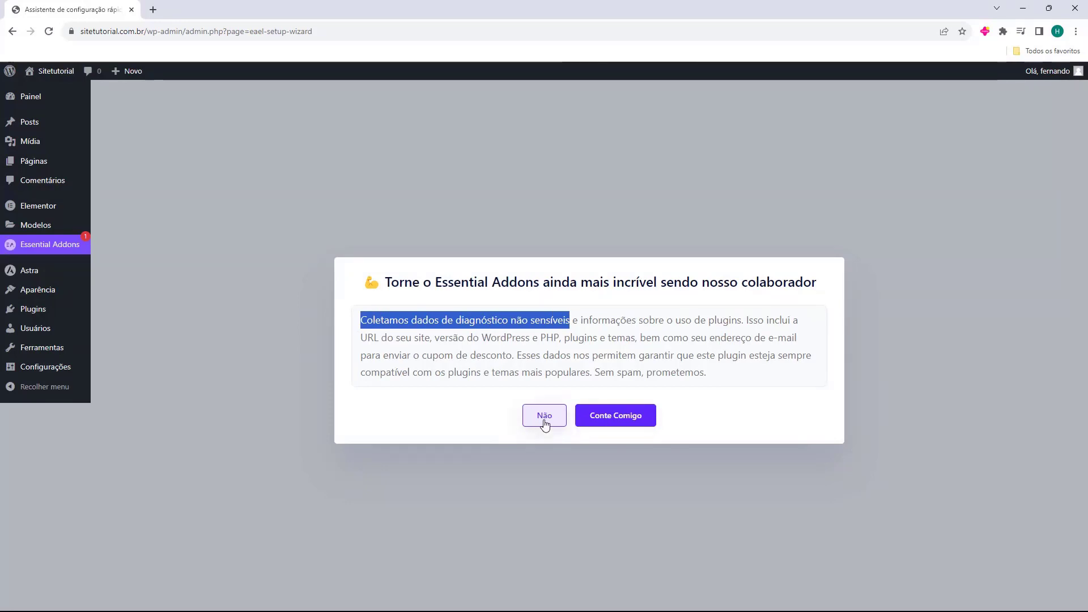
click(544, 416)
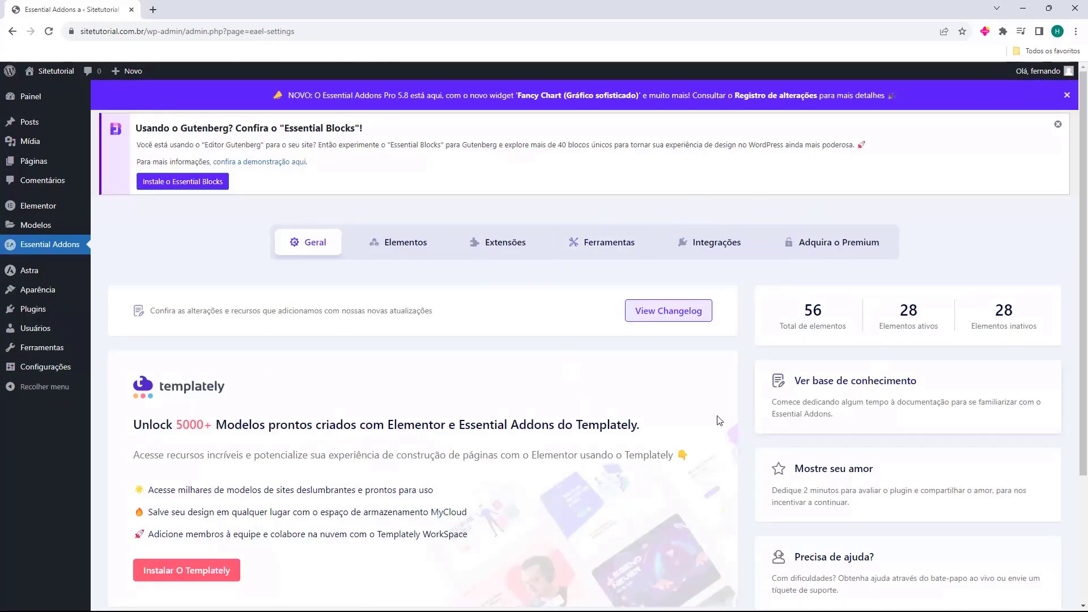
Dismiss the Essential Blocks notice and the Essential Addons Pro 5.8 announcement on the settings page
scroll(801, 386, down, 4)
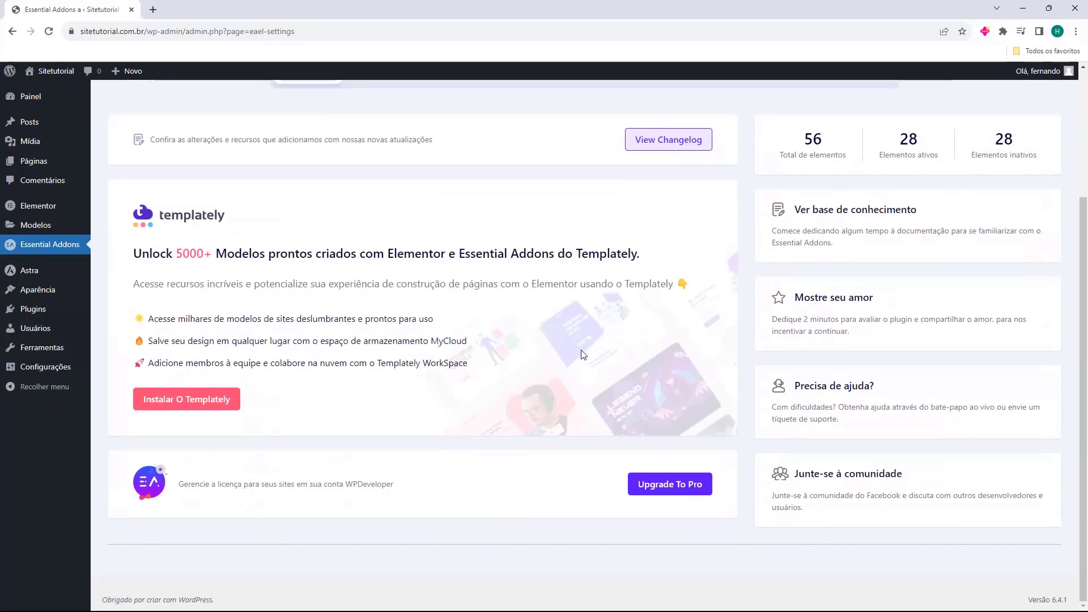
scroll(1049, 170, up, 4)
click(1058, 124)
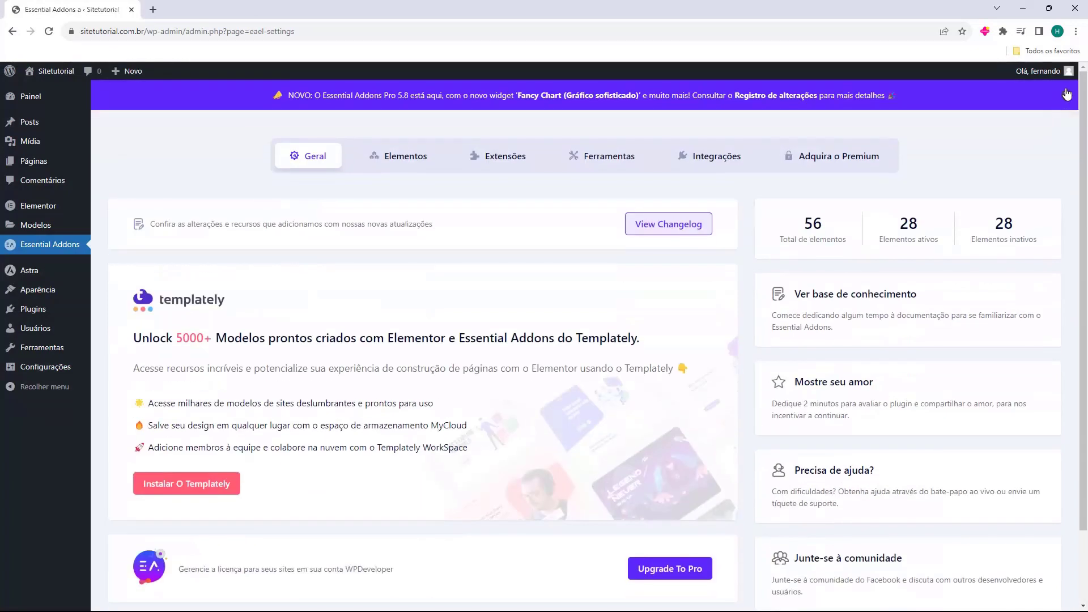
click(1067, 94)
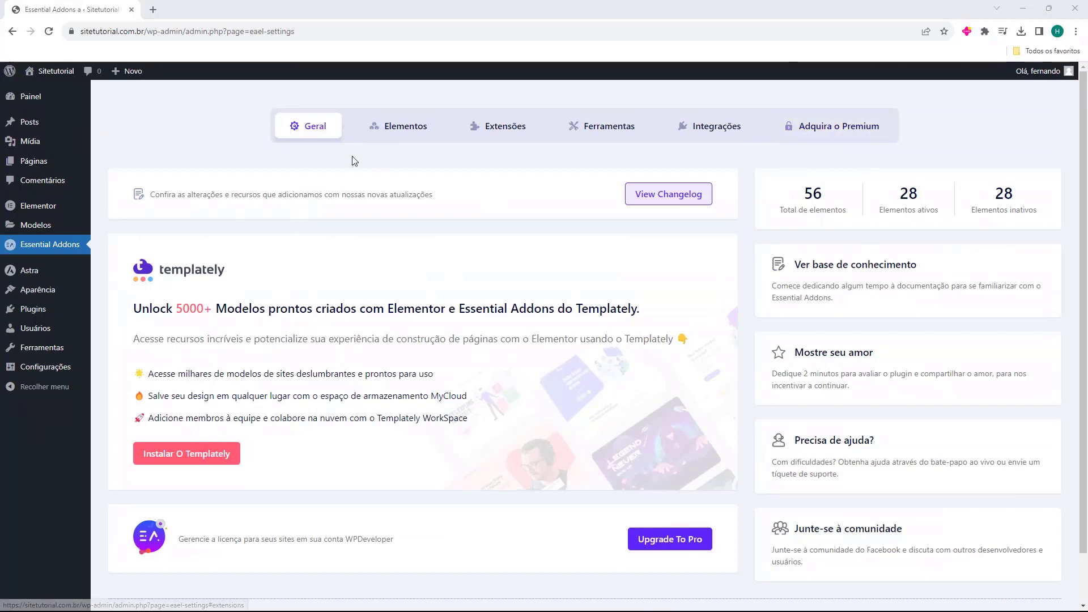
Enable all Essential Addons elements at once with the global control and save the settings
click(383, 139)
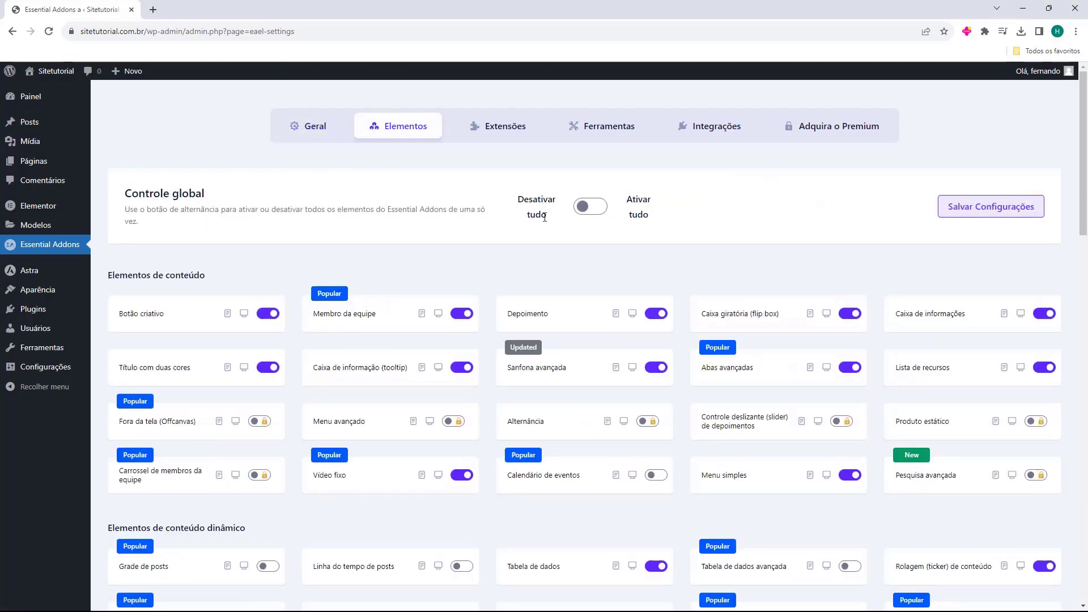
click(584, 209)
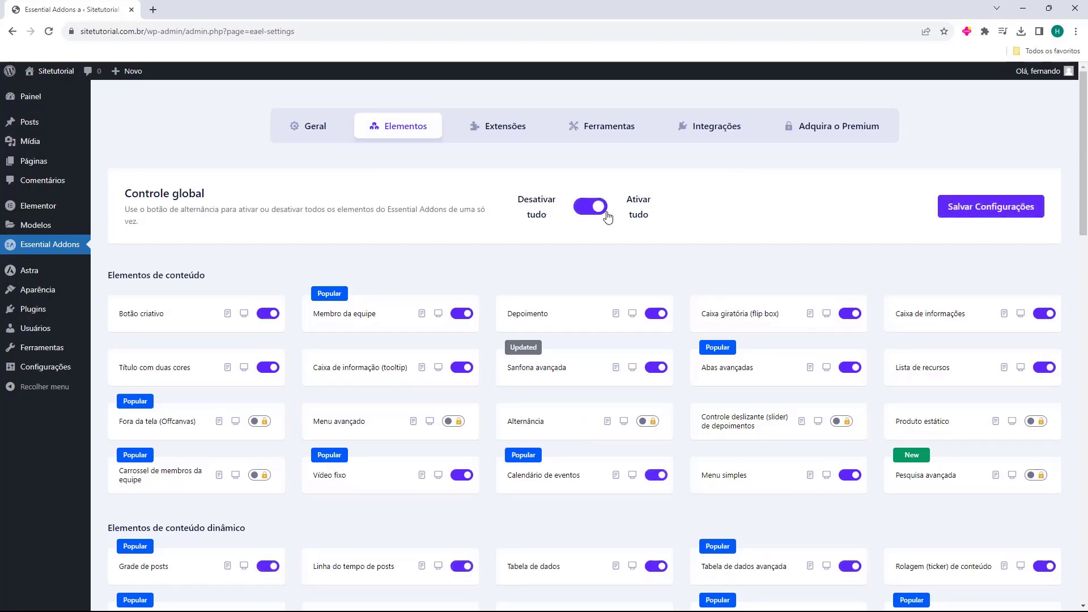
click(987, 220)
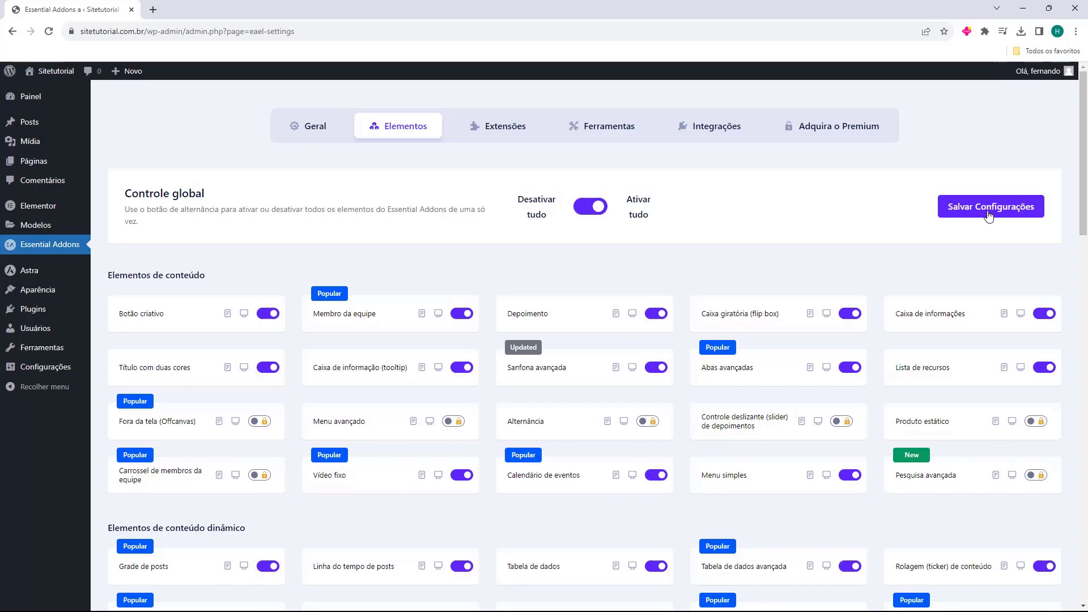
click(989, 216)
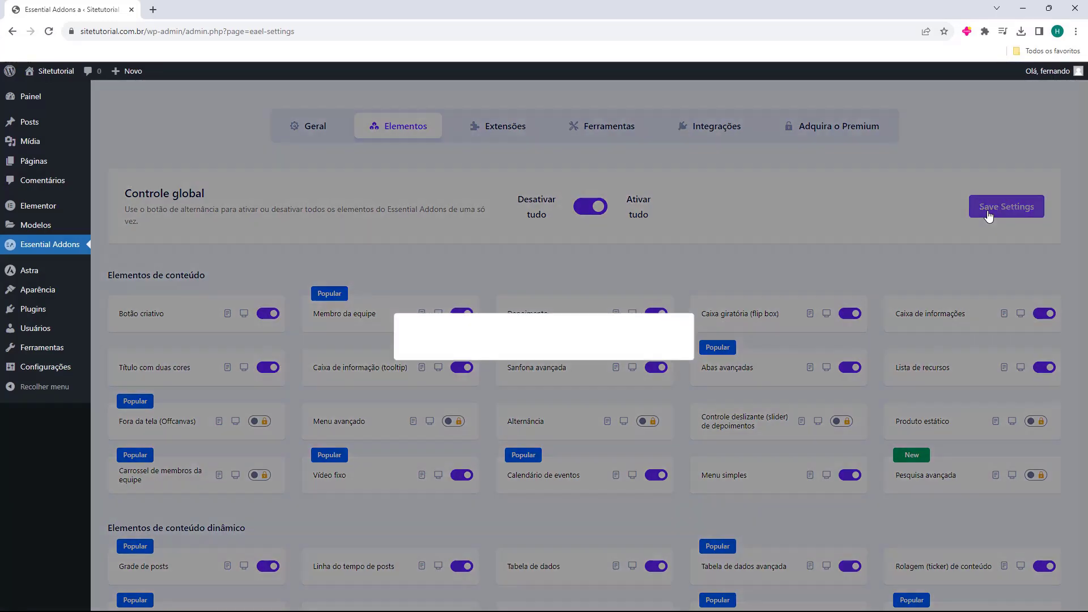
Review the Essential Addons element list down to the WooCommerce elements and return to the general settings overview
scroll(601, 238, down, 9)
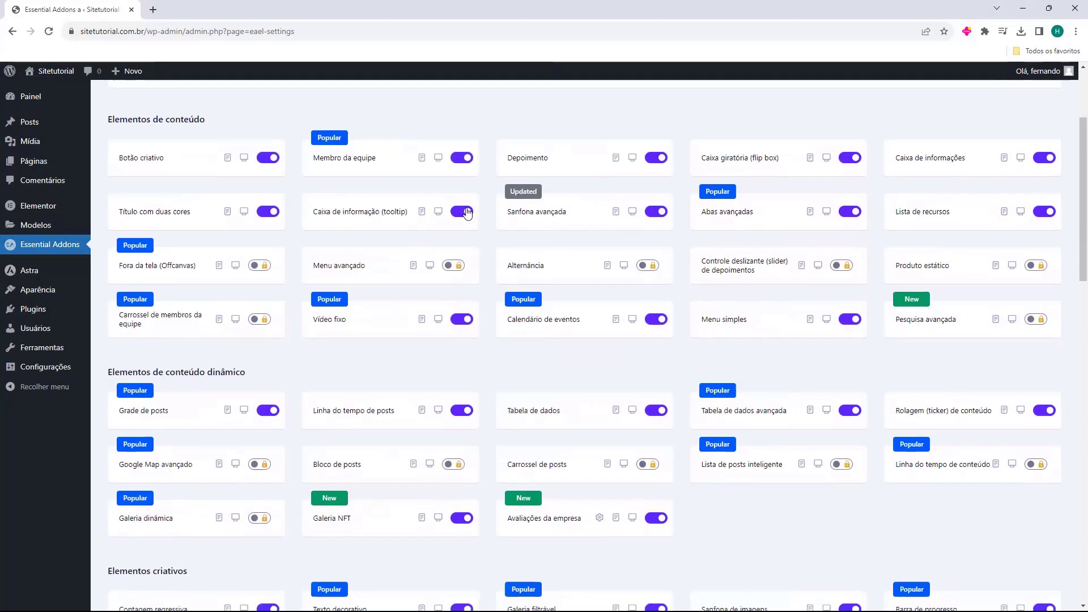
scroll(484, 366, down, 11)
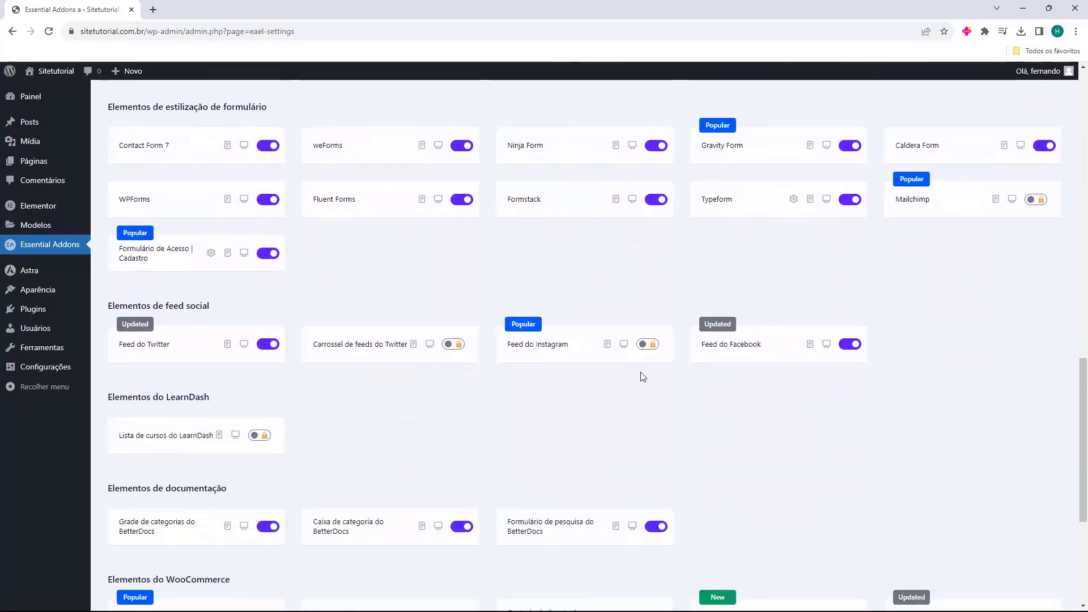
scroll(396, 306, down, 2)
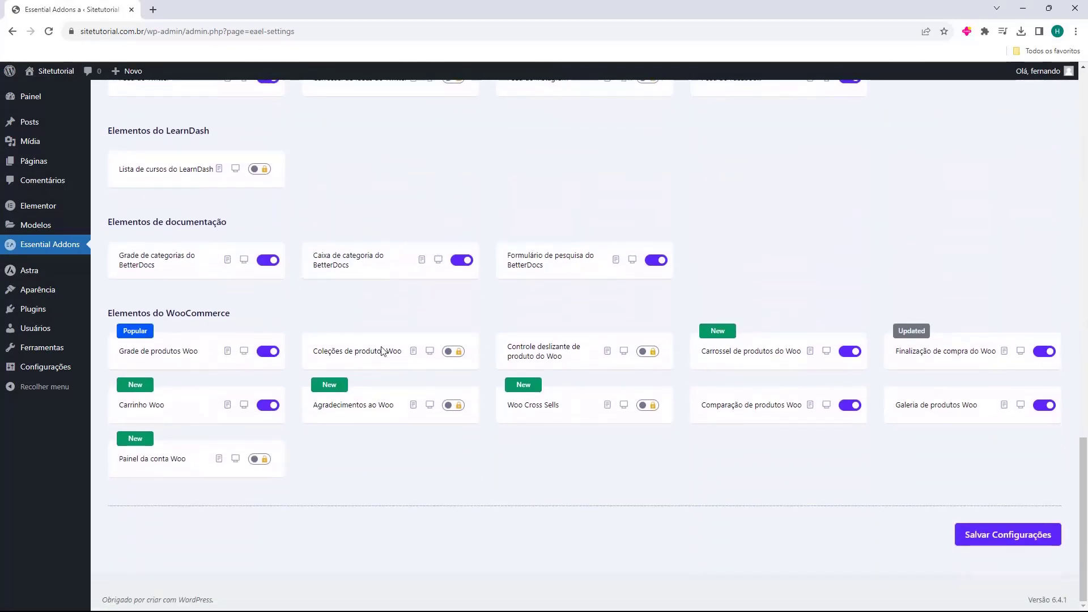
scroll(441, 335, up, 1)
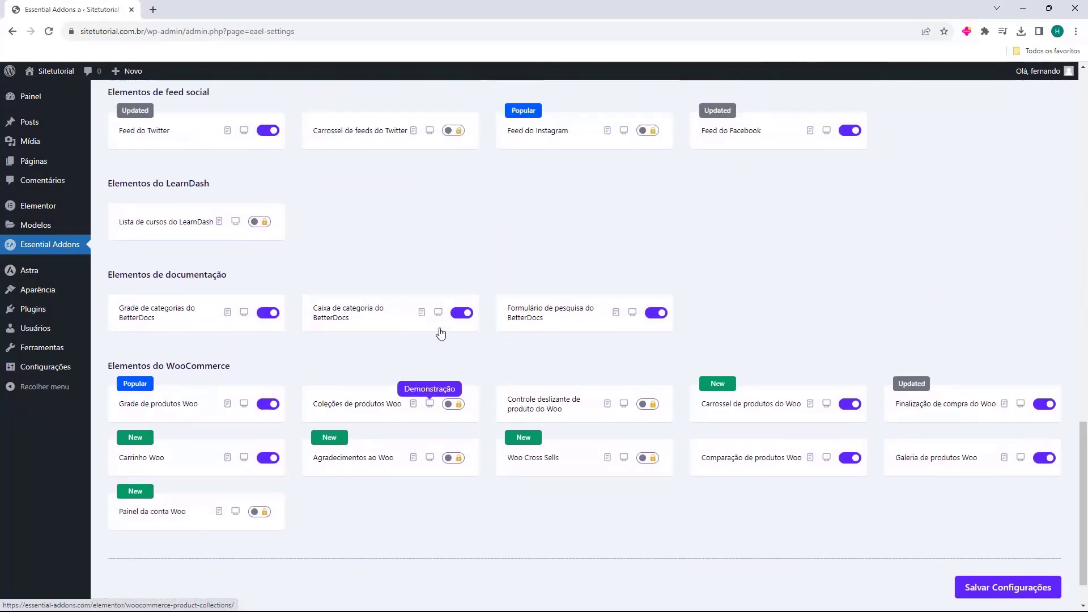
scroll(441, 335, up, 20)
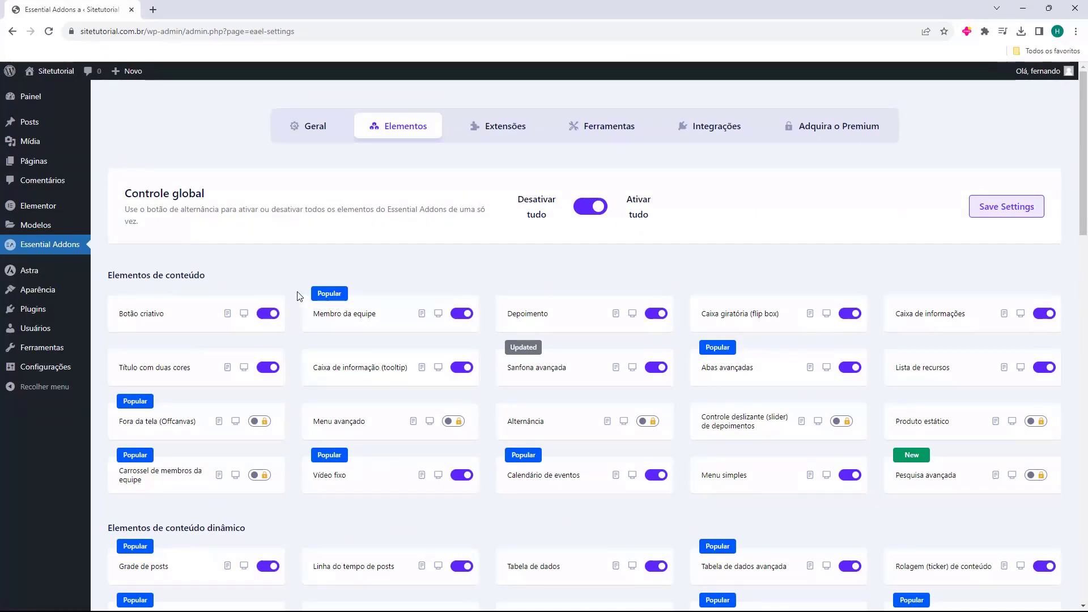
click(307, 129)
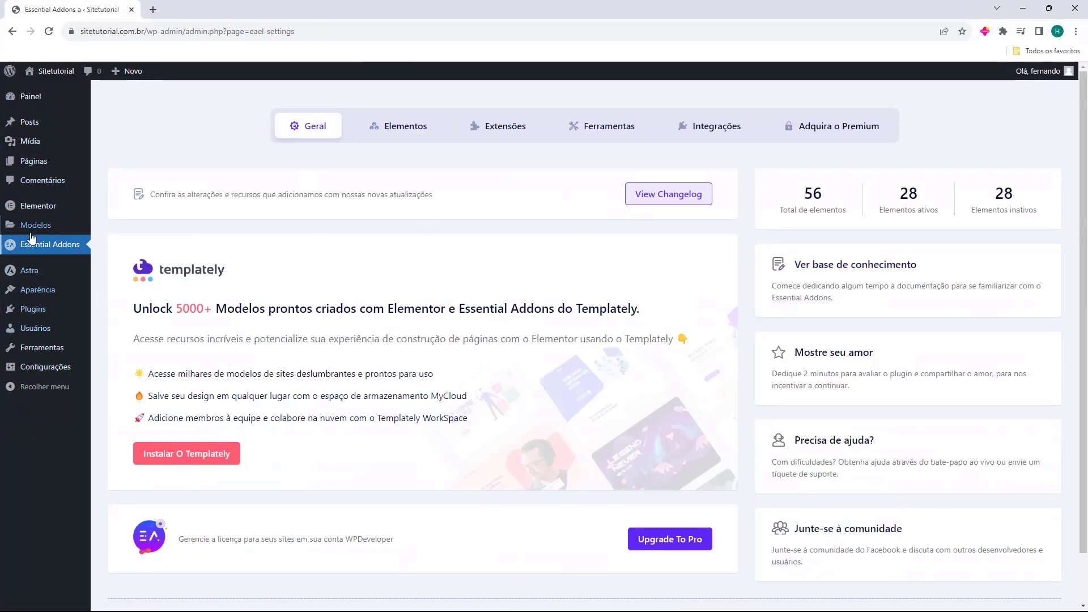
Open the saved Elementor templates library and show its form for importing template files
mouse_move(37, 232)
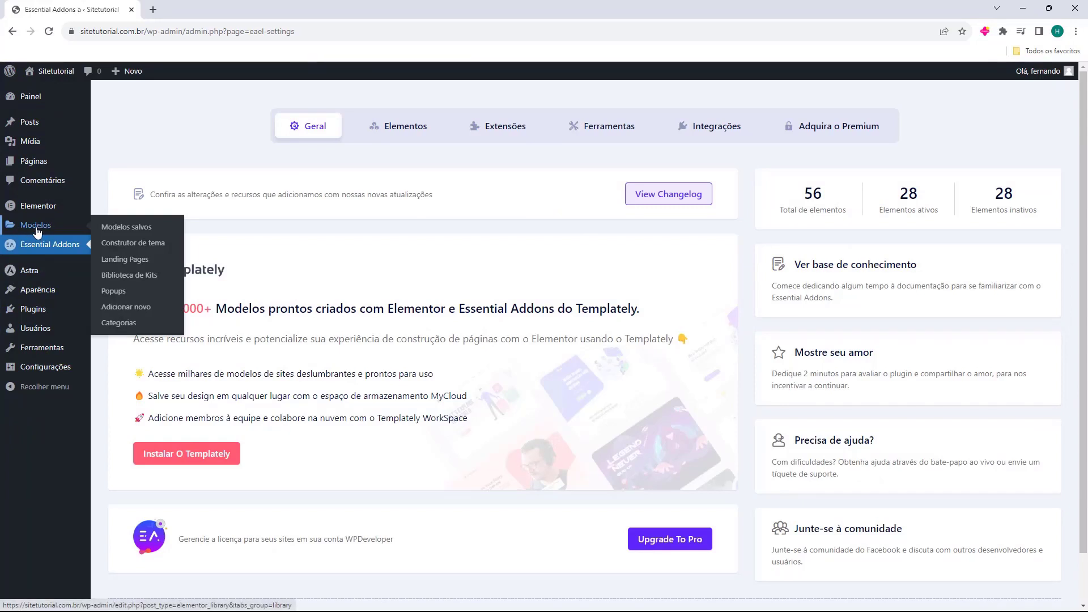
click(35, 227)
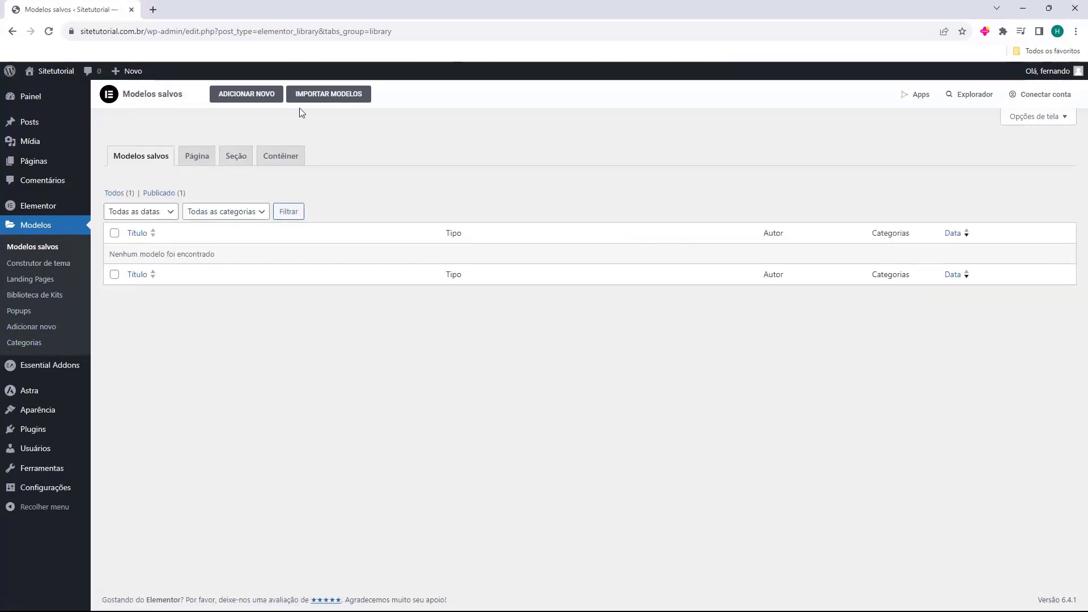
click(336, 95)
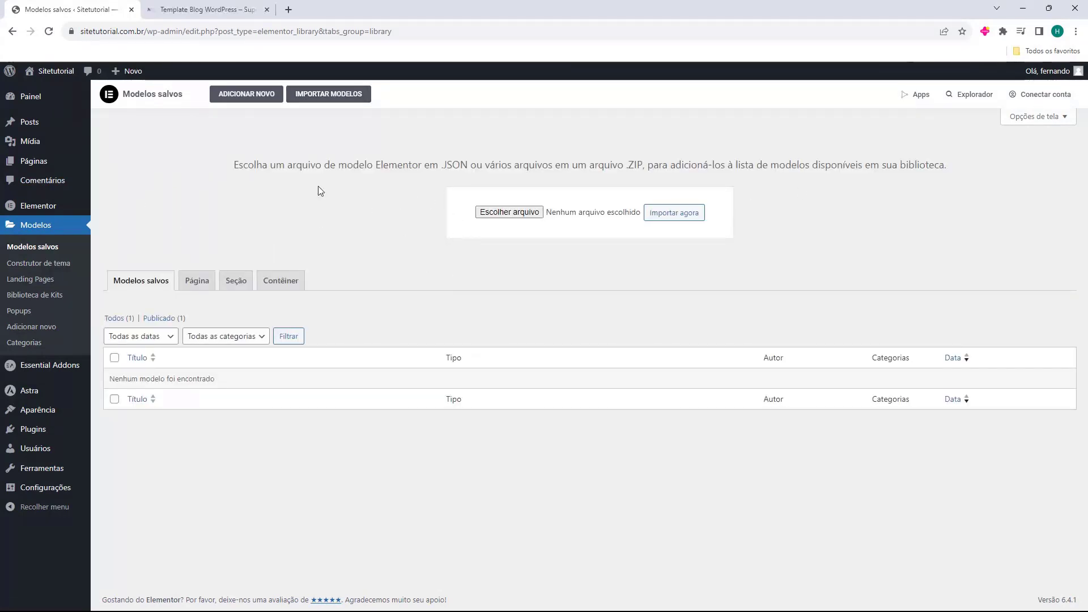
Download the blog template file blog-wordpress.zip from the Template Blog WordPress support article
click(206, 2)
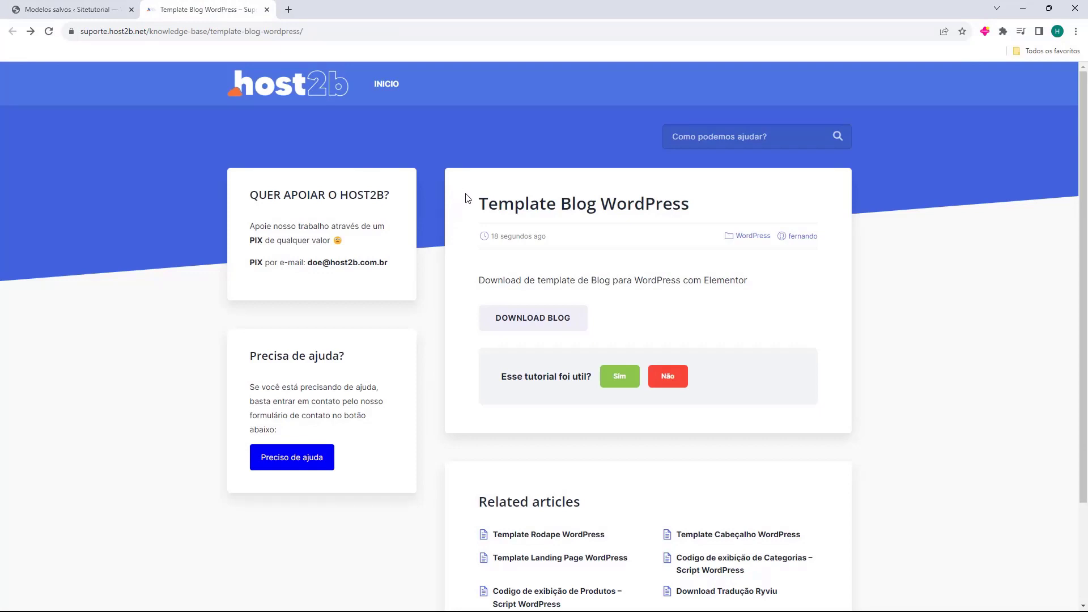
drag(481, 204, 666, 202)
click(571, 293)
click(519, 329)
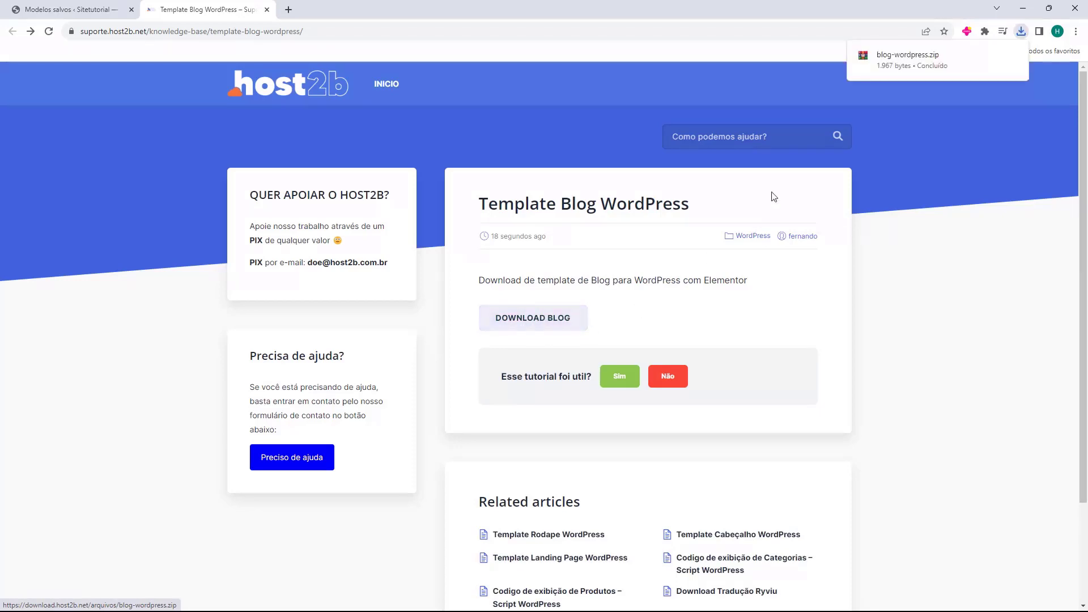
mouse_move(868, 61)
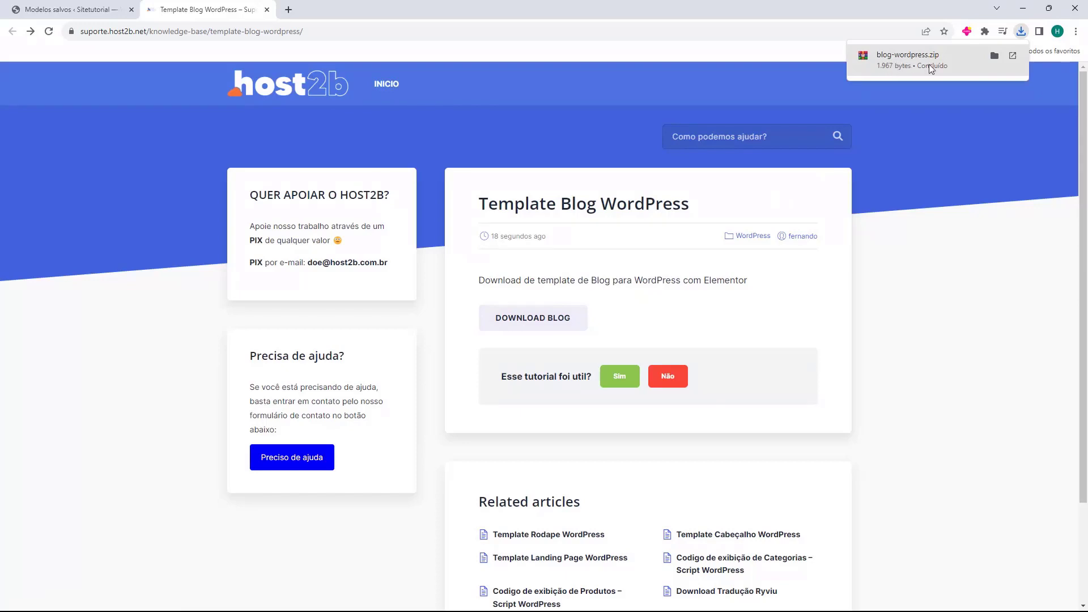
Import the downloaded blog-wordpress.zip into the site's saved Elementor templates library
click(72, 8)
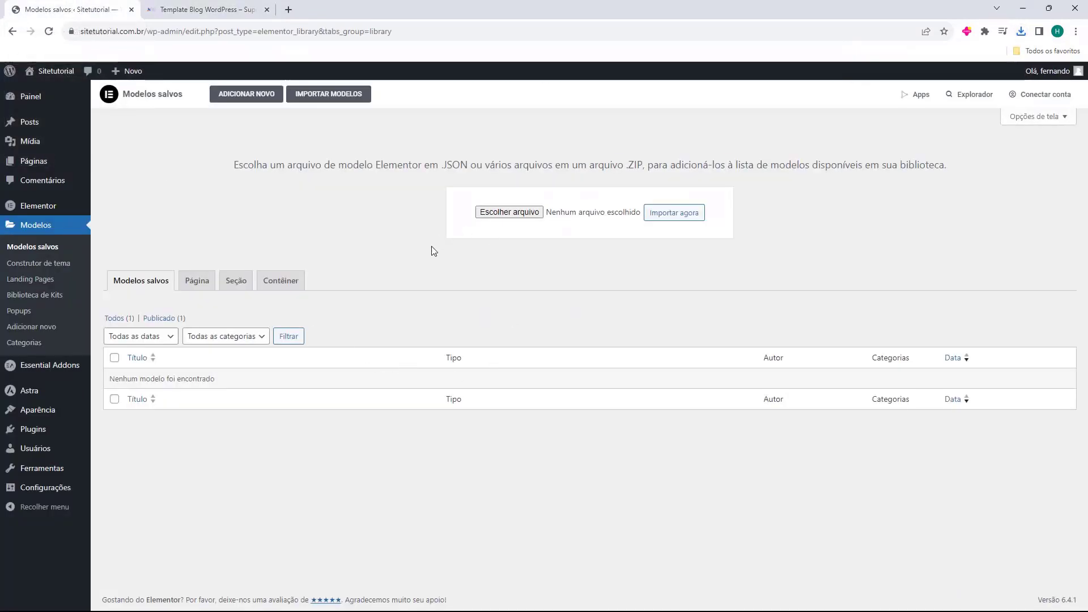
click(1020, 31)
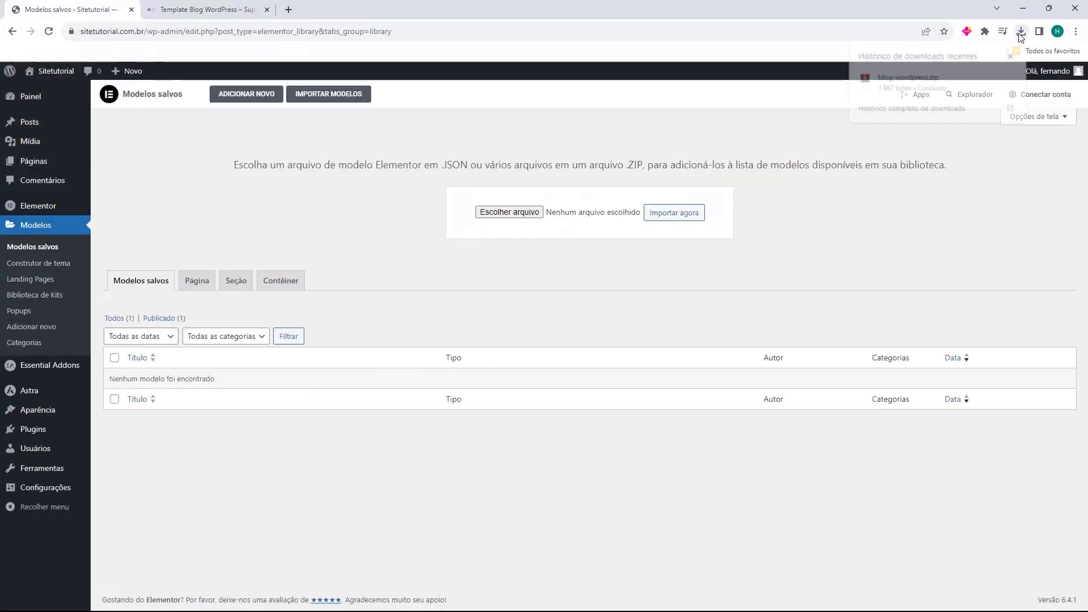
drag(914, 84, 866, 173)
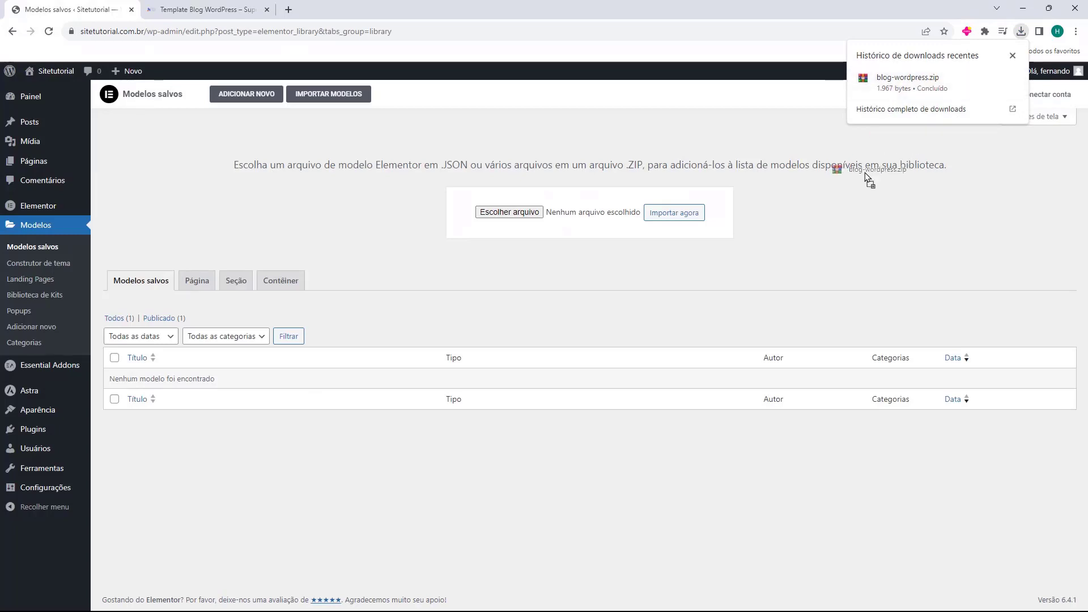
drag(508, 212, 509, 213)
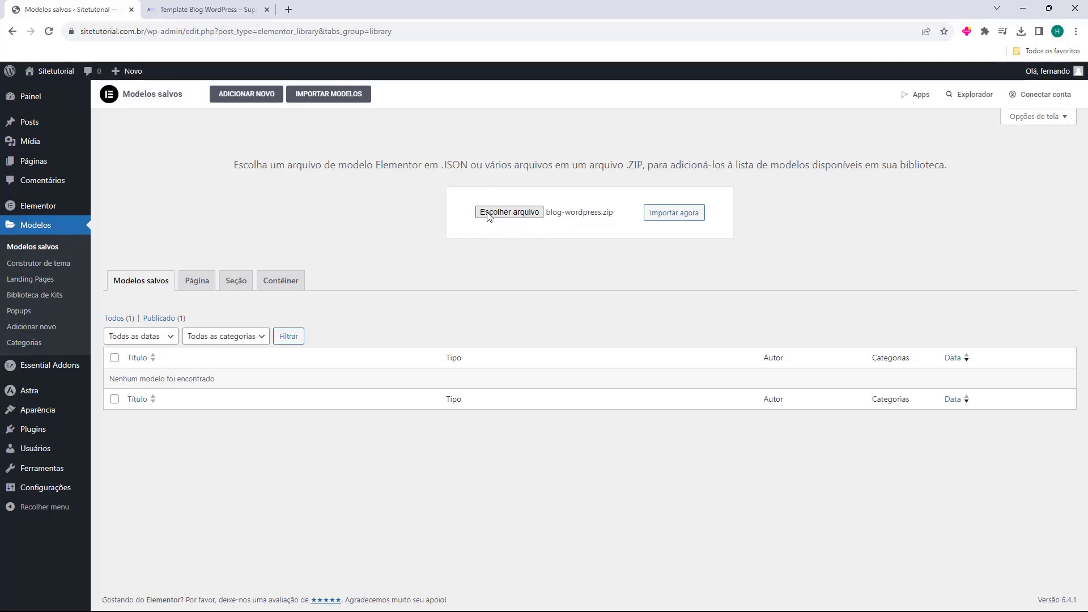
click(669, 216)
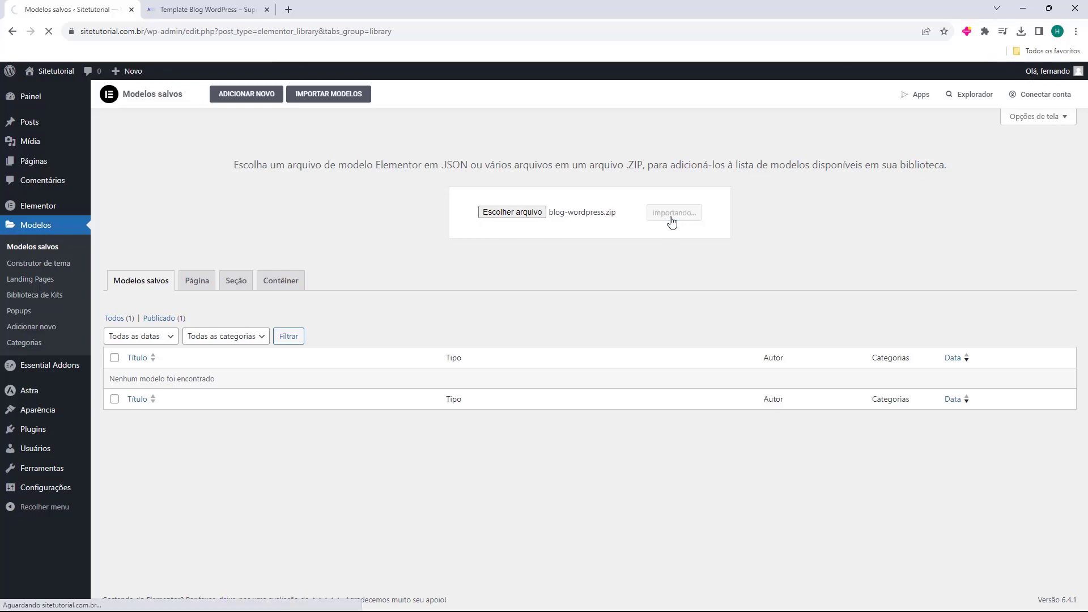
mouse_move(130, 275)
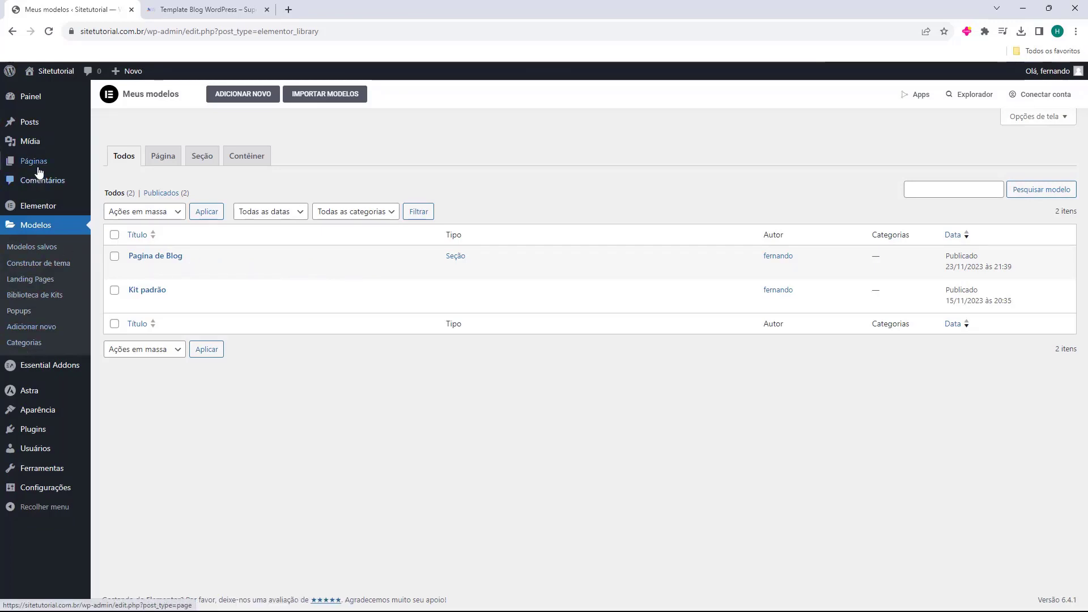
Create a new page titled "Blog", hide its title, and open it for editing with Elementor
mouse_move(37, 170)
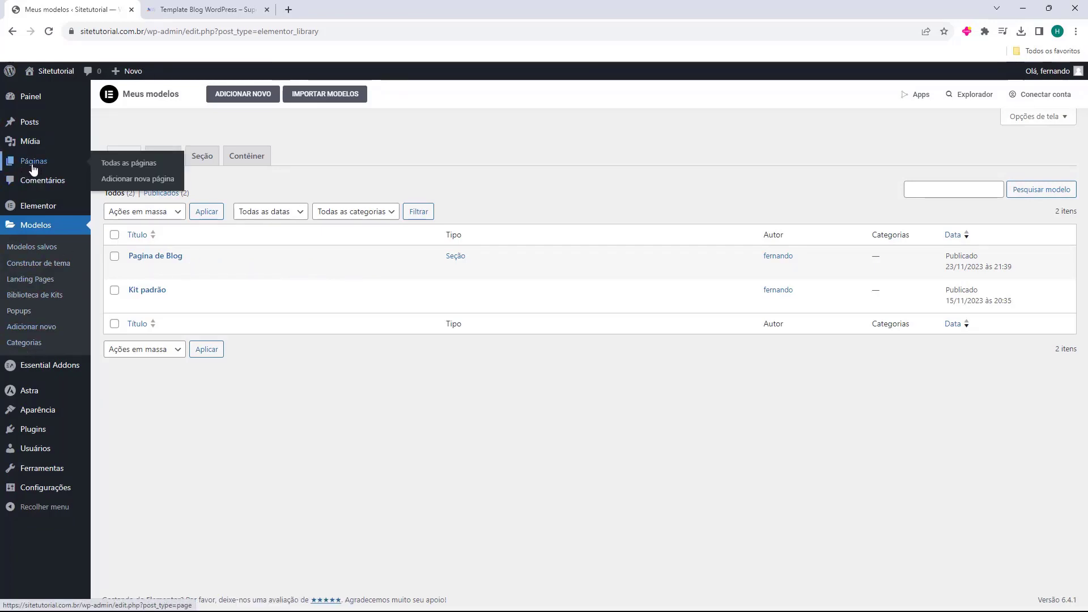
click(33, 165)
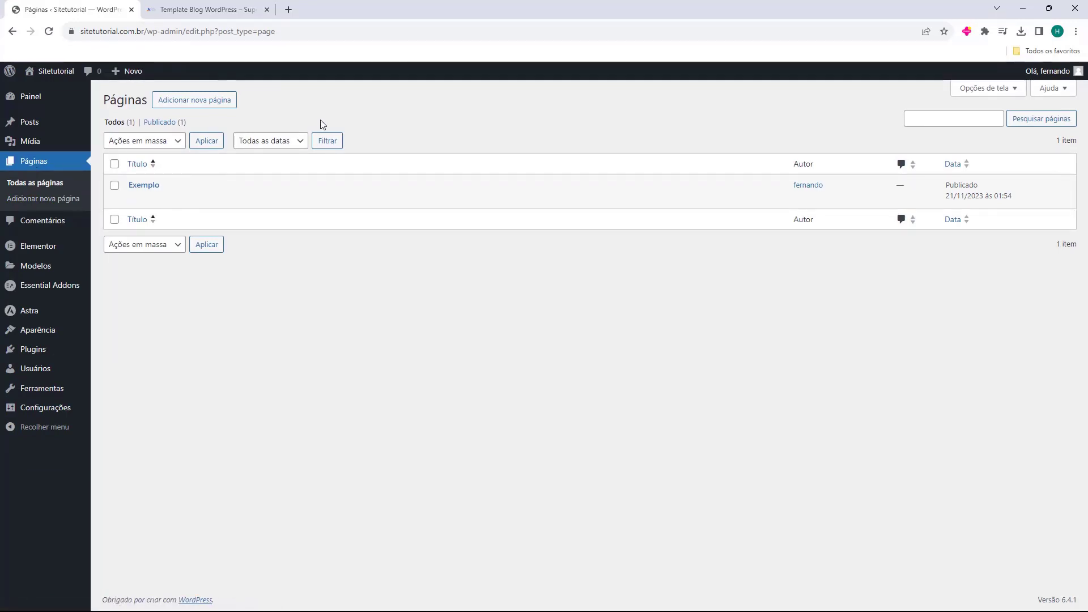
click(202, 107)
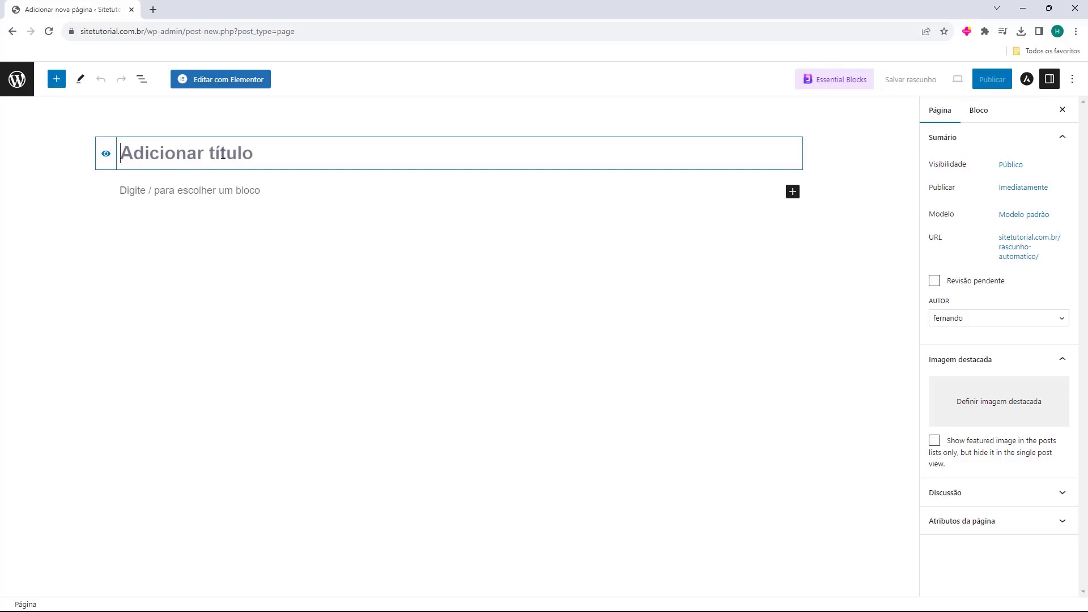
text(Blog)
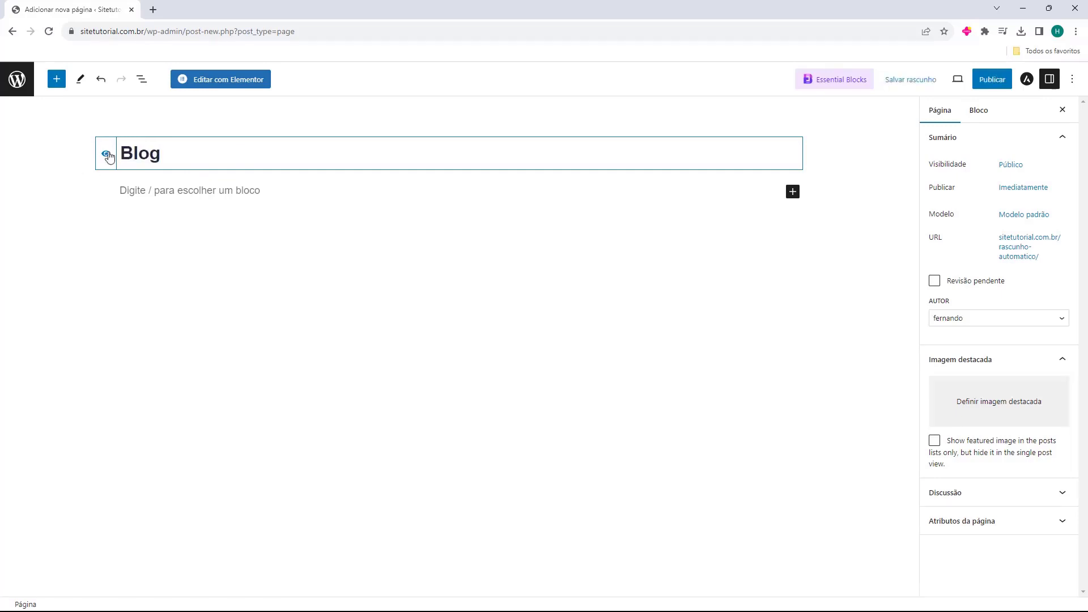
click(60, 154)
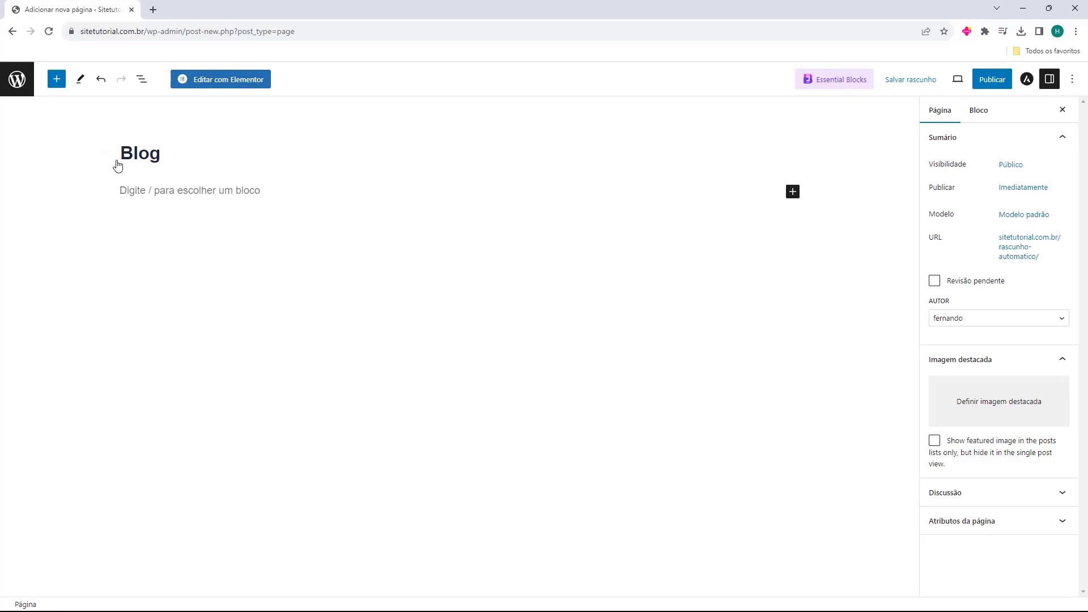
click(224, 84)
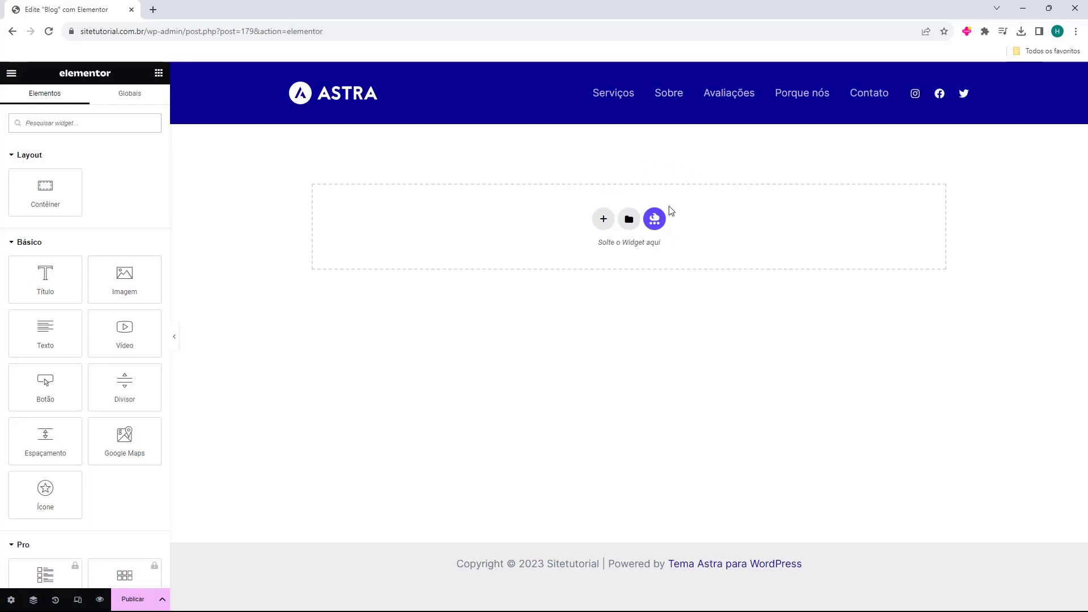
Insert the saved template "Pagina de Blog" from the Elementor library into the empty page
click(629, 220)
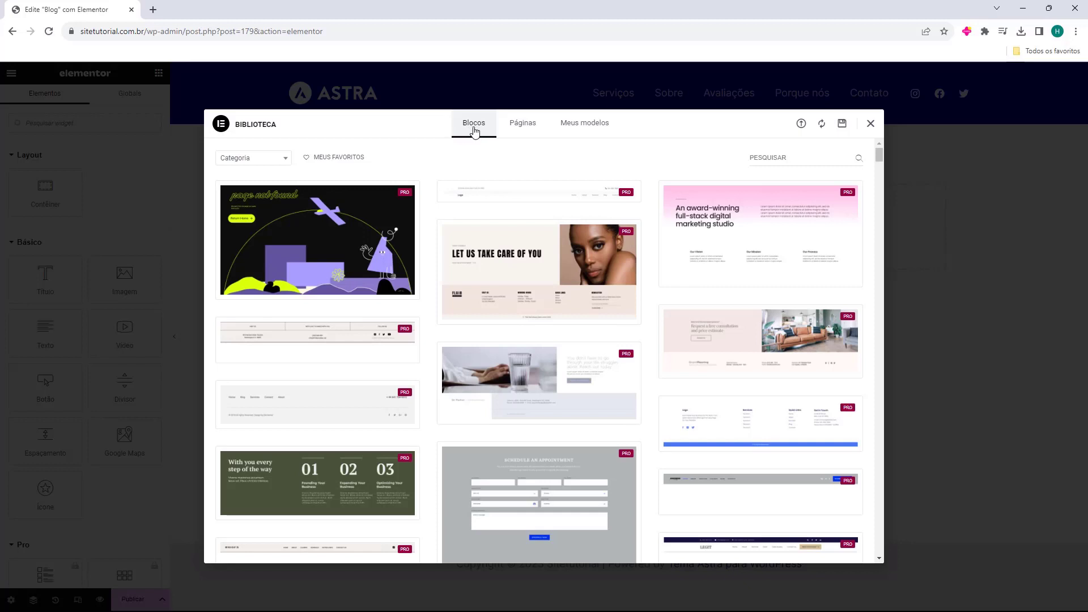
click(513, 125)
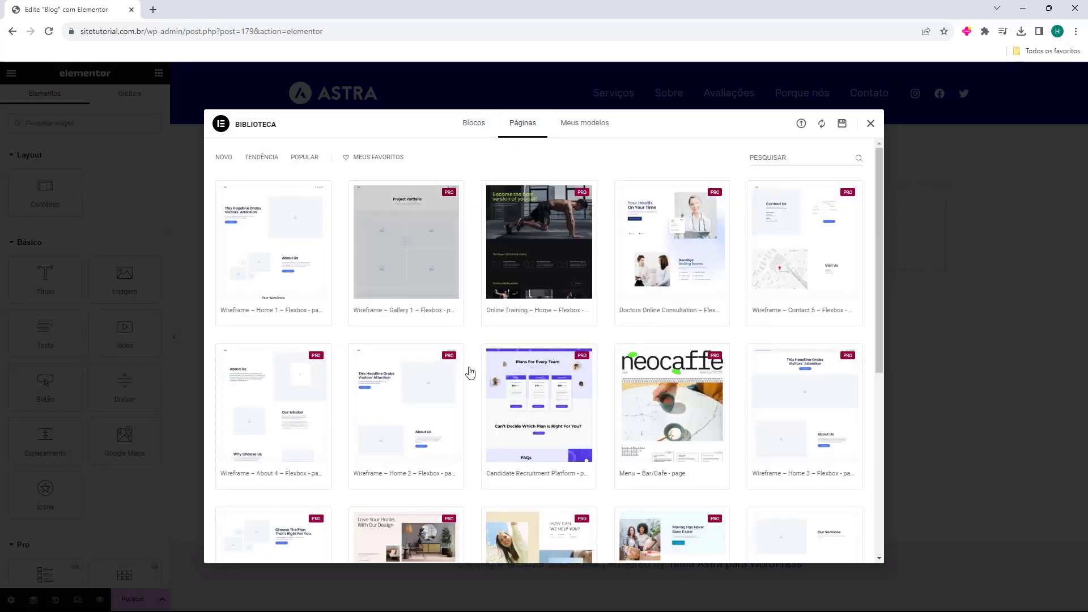
click(582, 131)
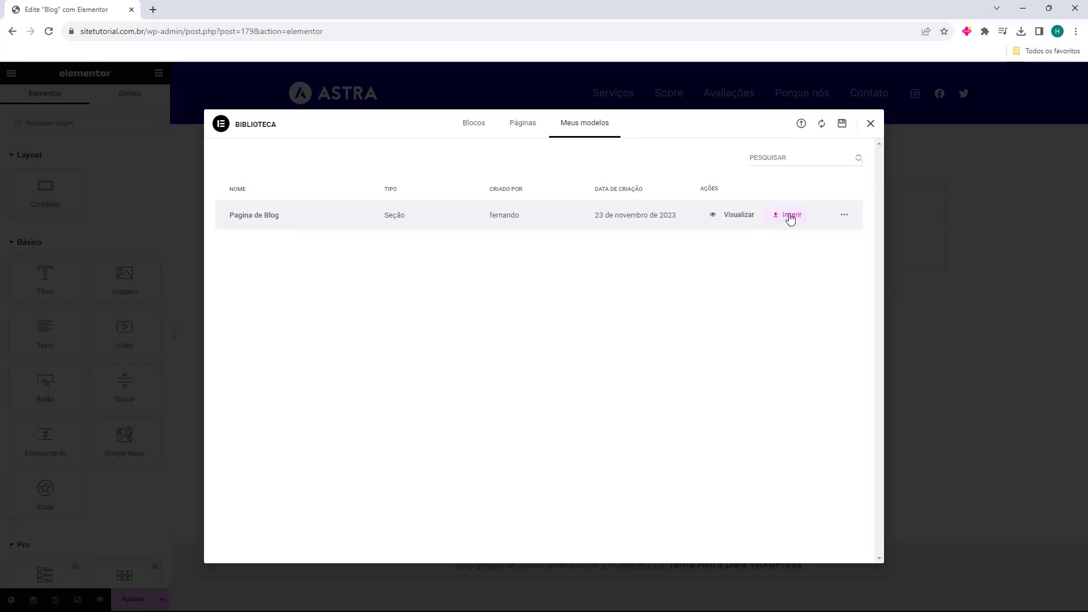
click(791, 220)
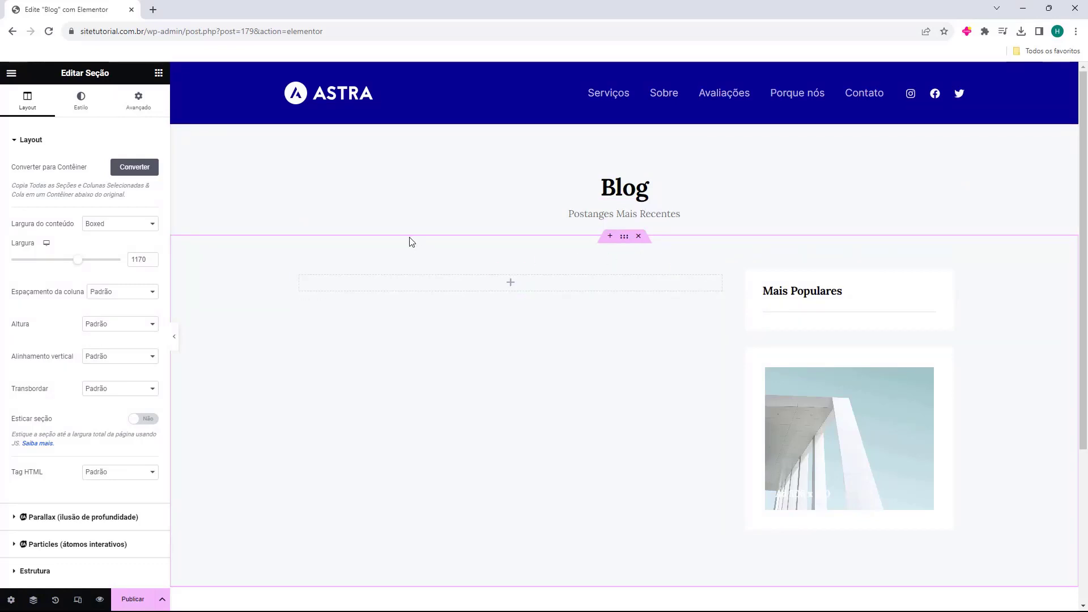
Browse the Elementor widget list and examine the widgets offered in the Essential Addons category
click(158, 74)
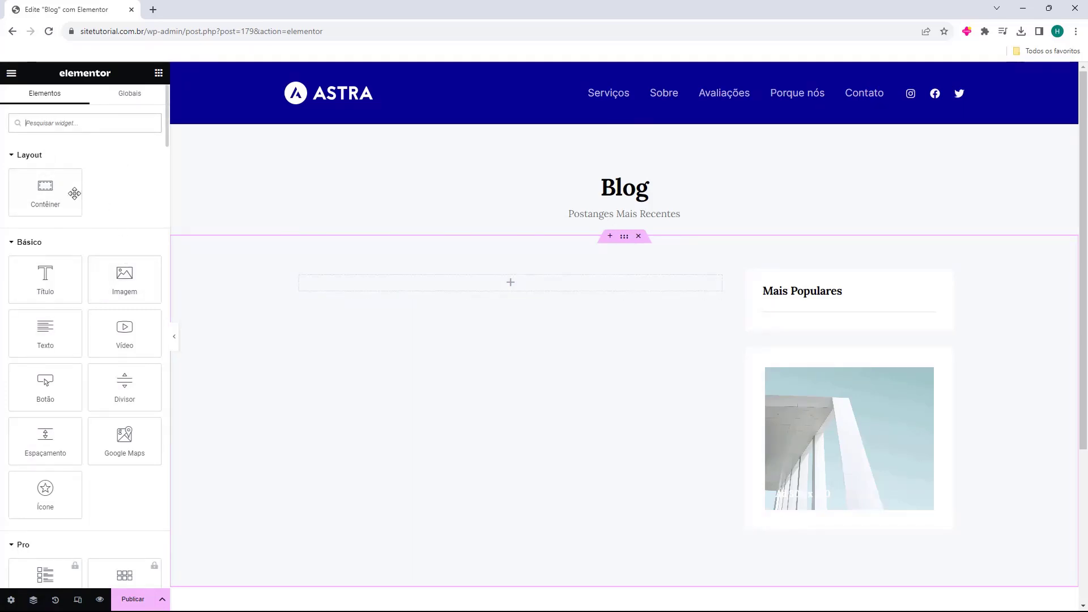
scroll(76, 177, down, 5)
scroll(78, 168, down, 15)
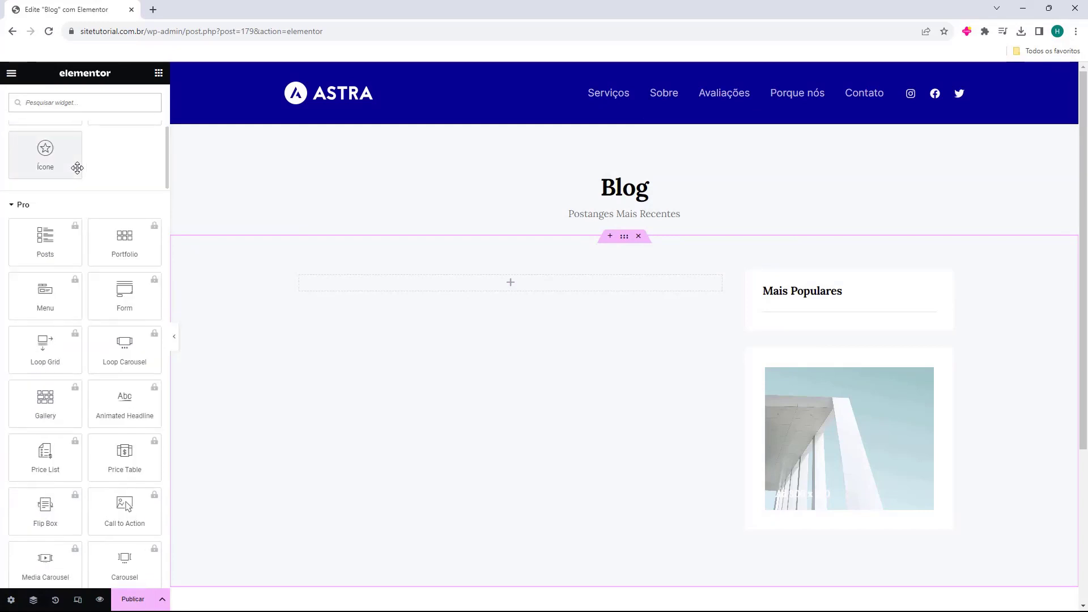
scroll(86, 178, down, 7)
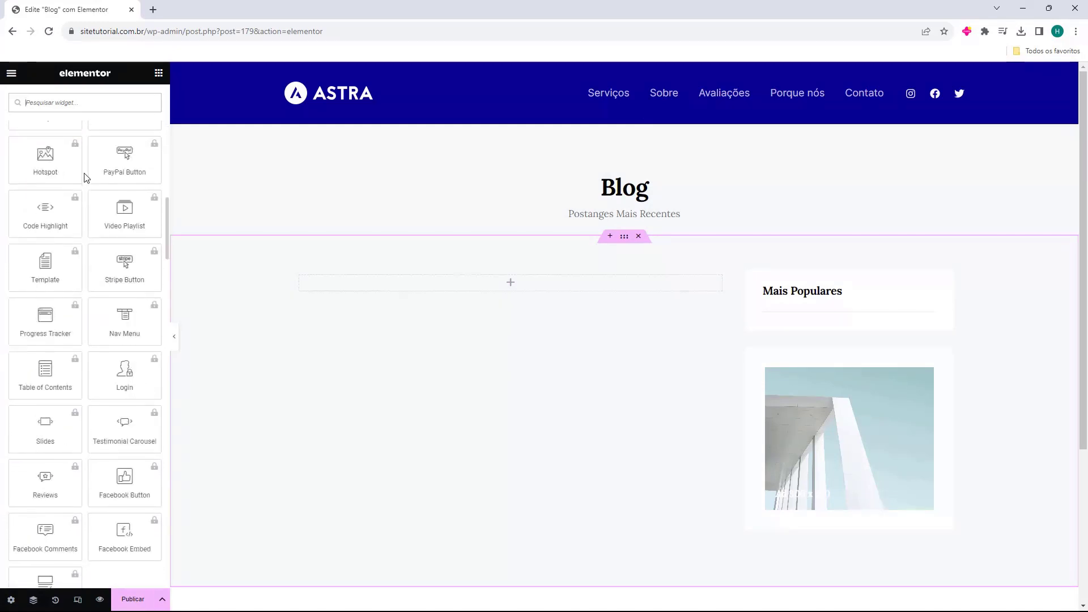
scroll(86, 178, down, 20)
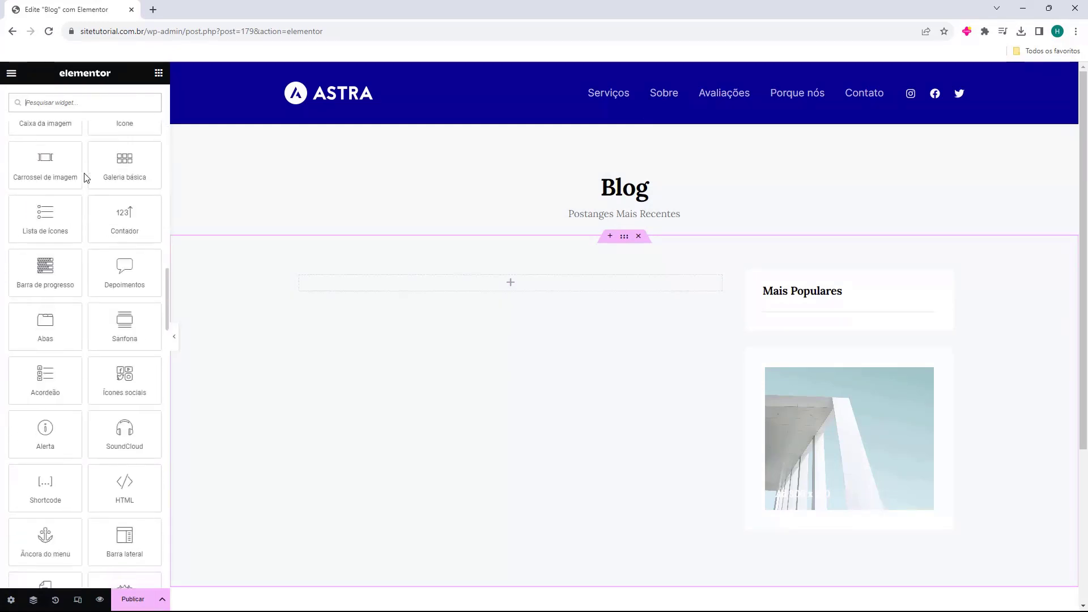
scroll(86, 178, down, 8)
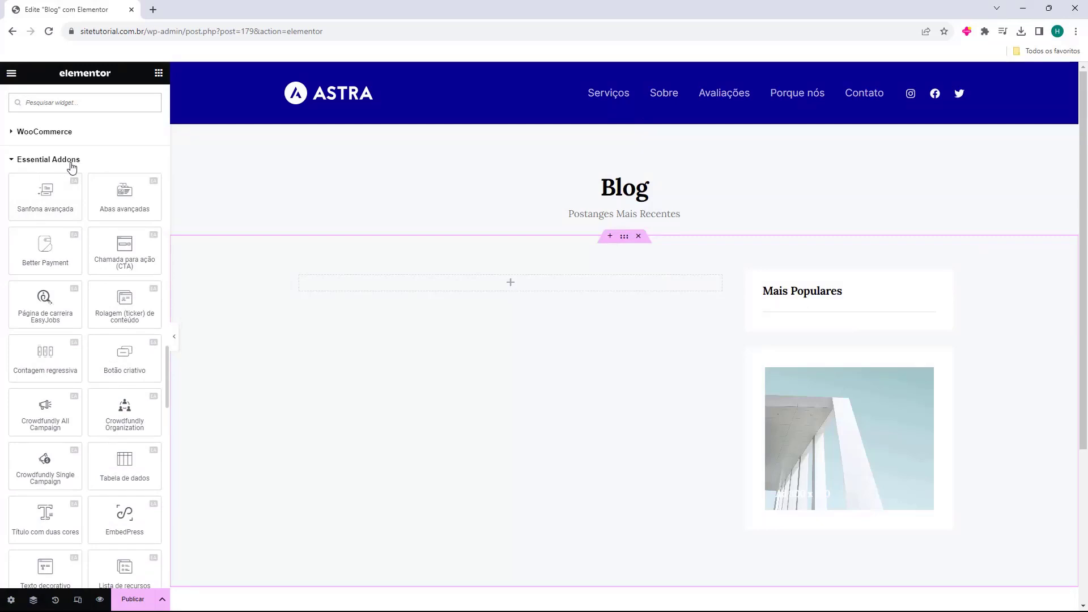
scroll(66, 181, down, 2)
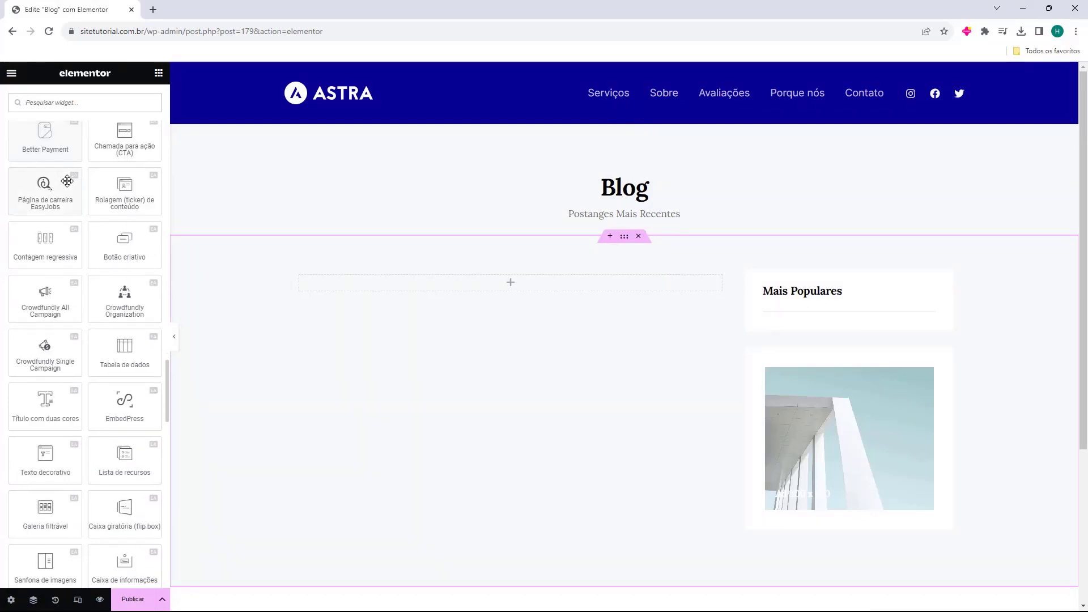
scroll(67, 180, down, 4)
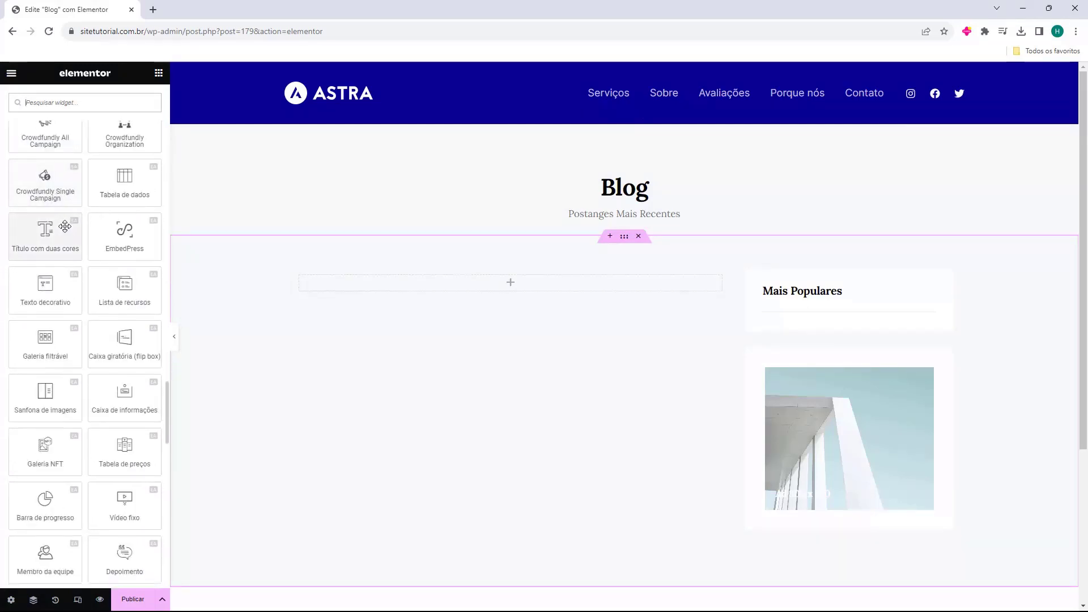
scroll(53, 250, down, 6)
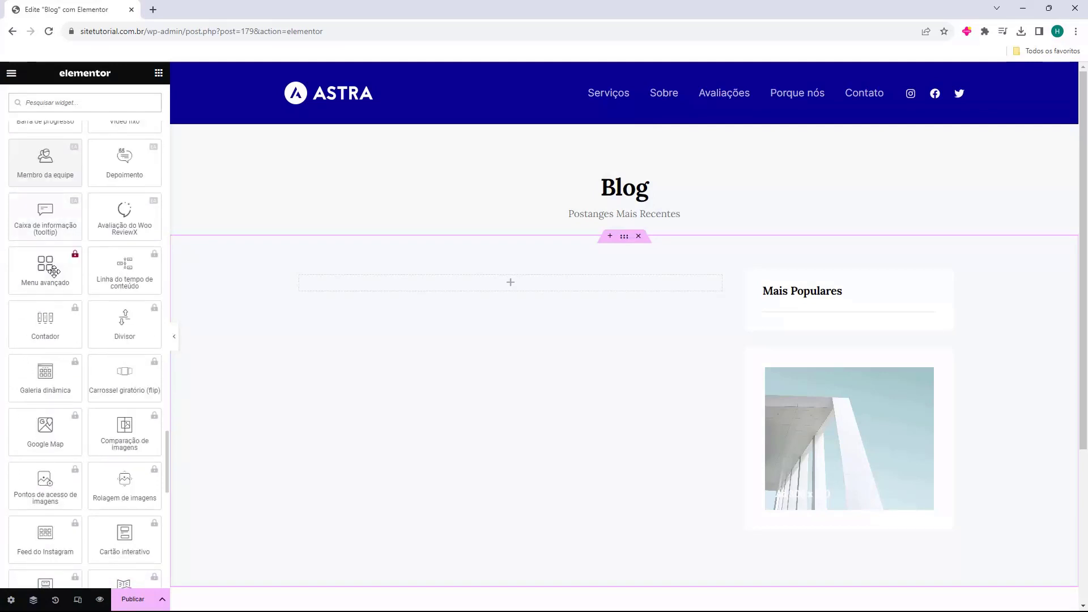
scroll(59, 278, up, 6)
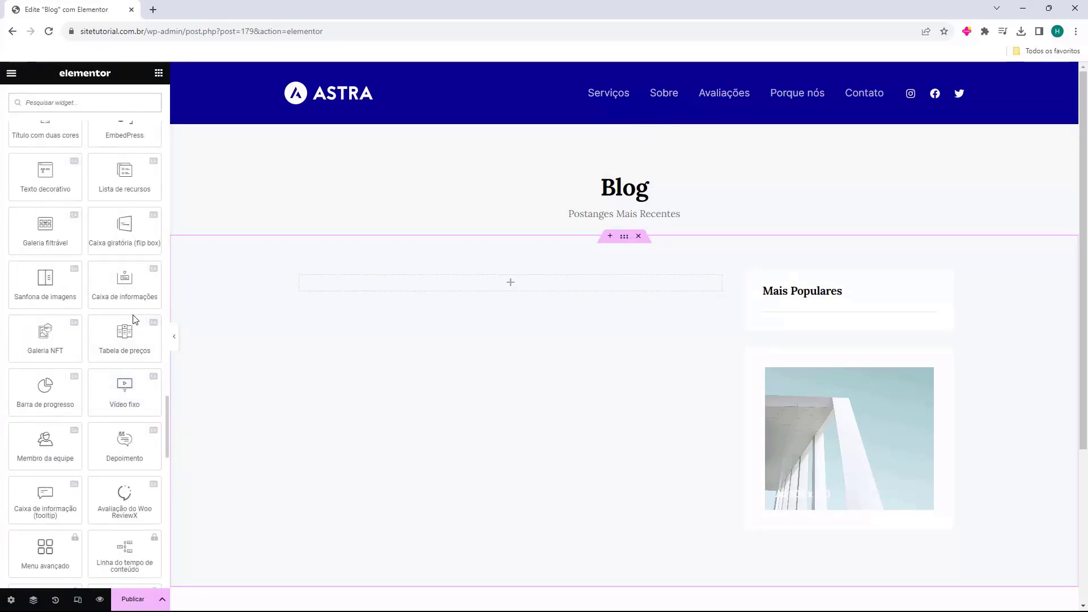
scroll(130, 321, up, 3)
scroll(128, 331, up, 5)
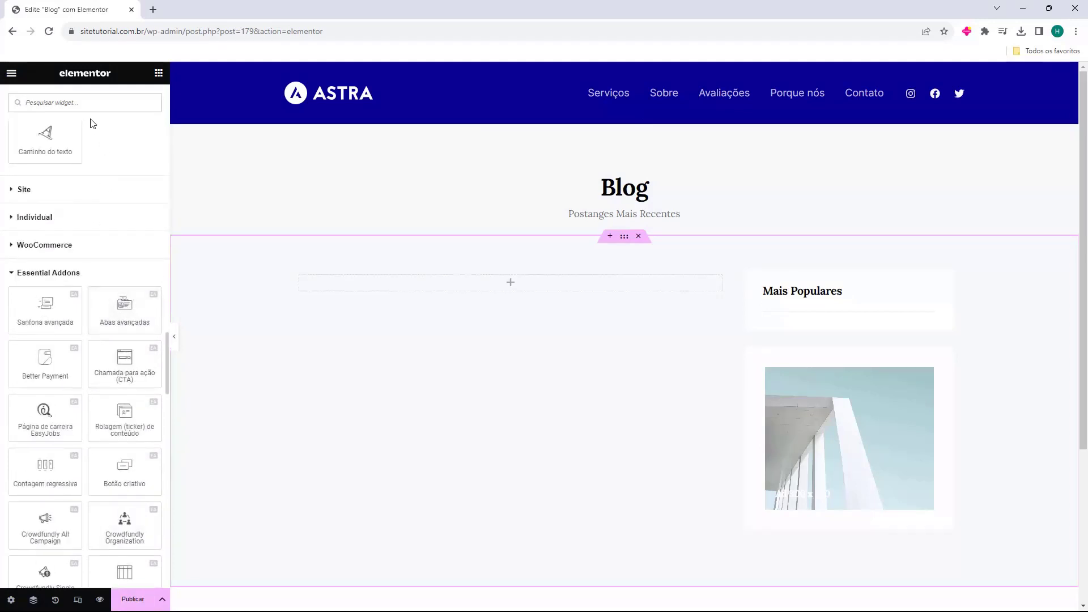
Find widgets matching "post" and place the Essential Addons "Grade de posts" widget in the empty column beside Mais Populares
click(81, 107)
text(post)
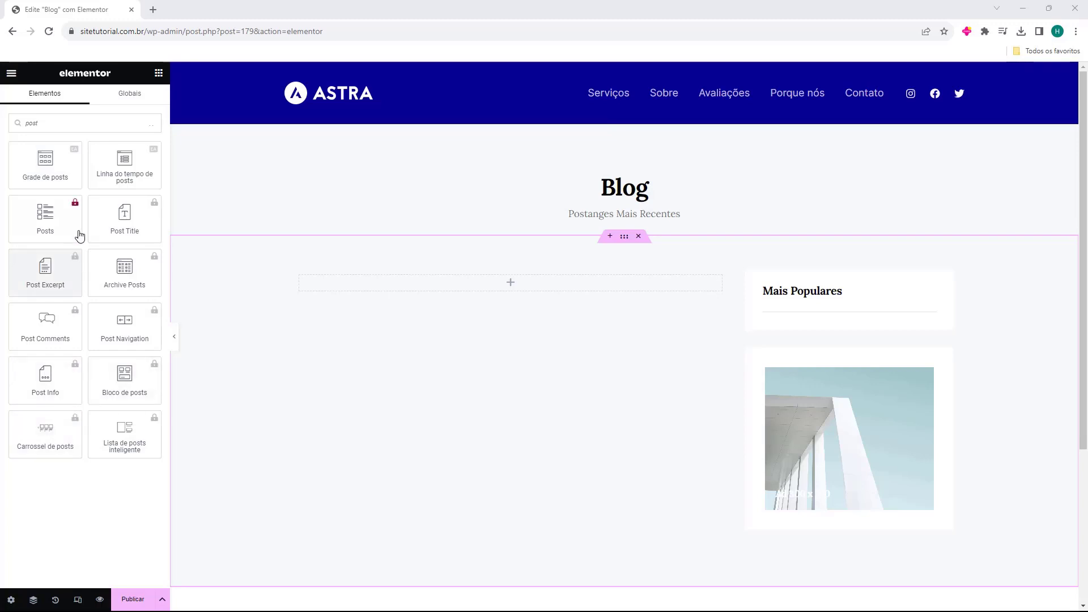
click(45, 173)
drag(45, 173, 446, 282)
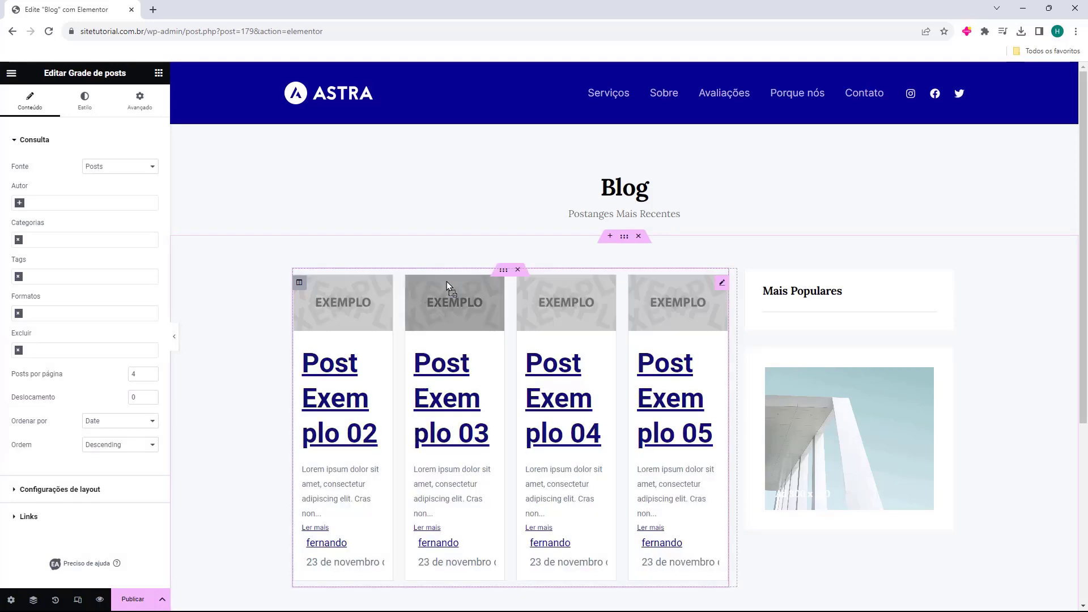
scroll(334, 274, down, 4)
scroll(323, 303, up, 1)
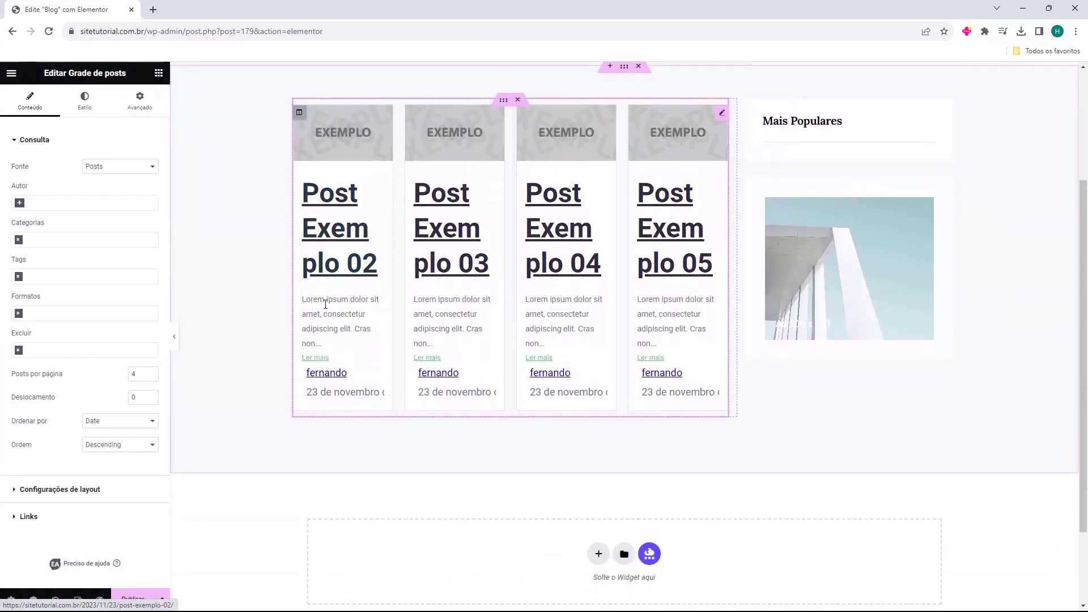
scroll(334, 318, up, 1)
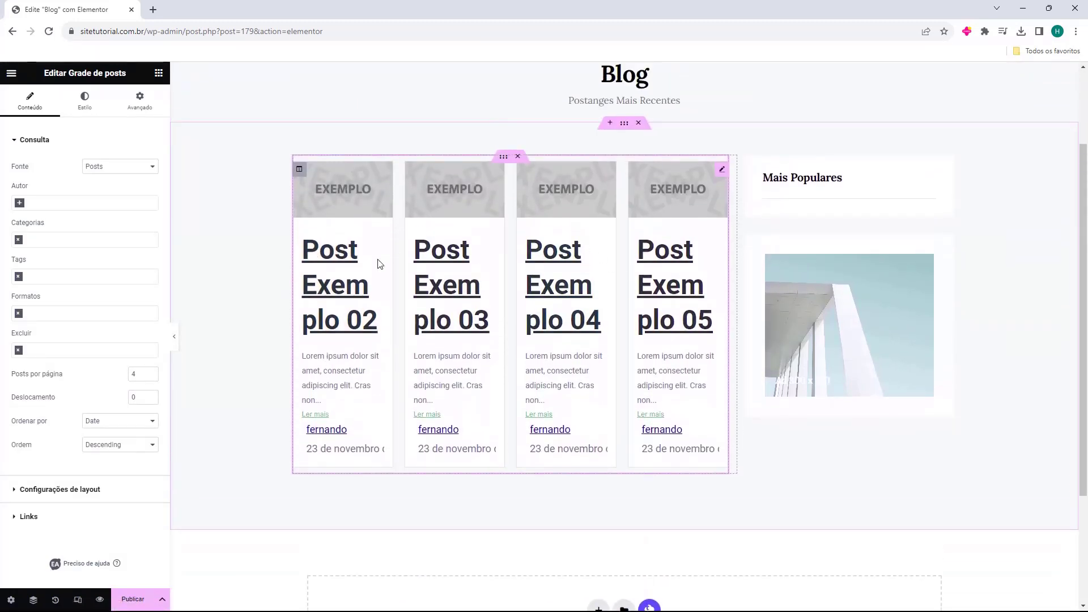
scroll(644, 369, up, 1)
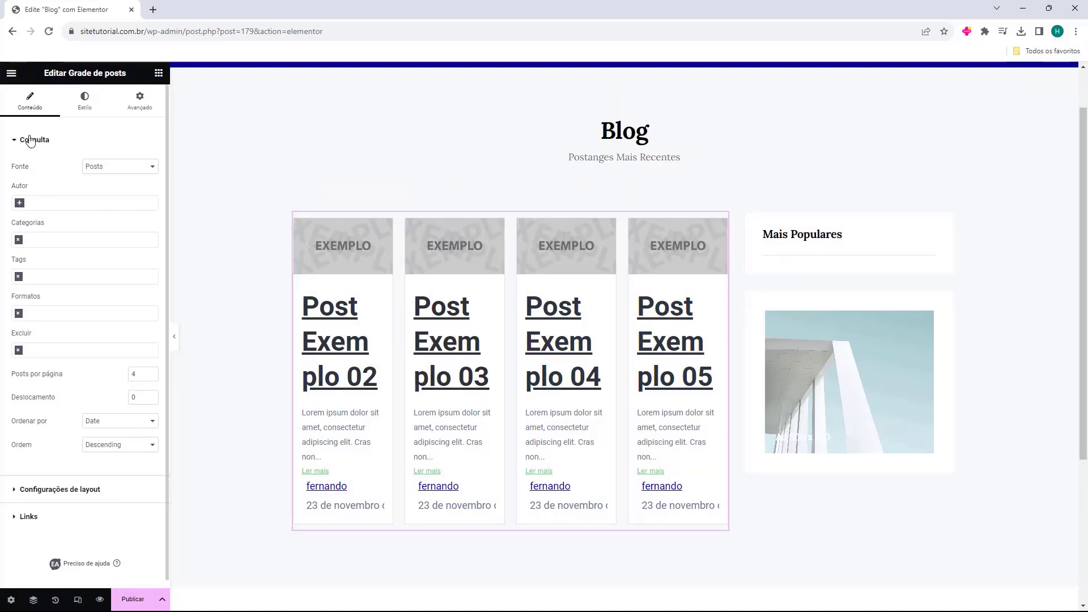
Try Páginas, Landing Pages and Seleção manual as the posts grid's source and return it to Posts
drag(13, 168, 32, 174)
click(101, 167)
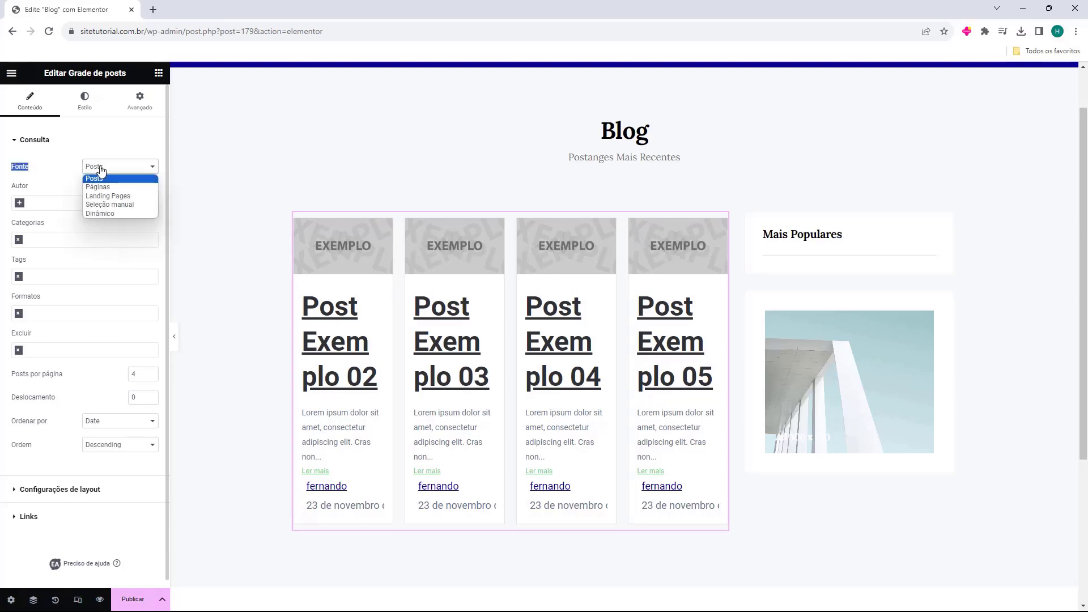
click(136, 186)
click(136, 167)
click(136, 196)
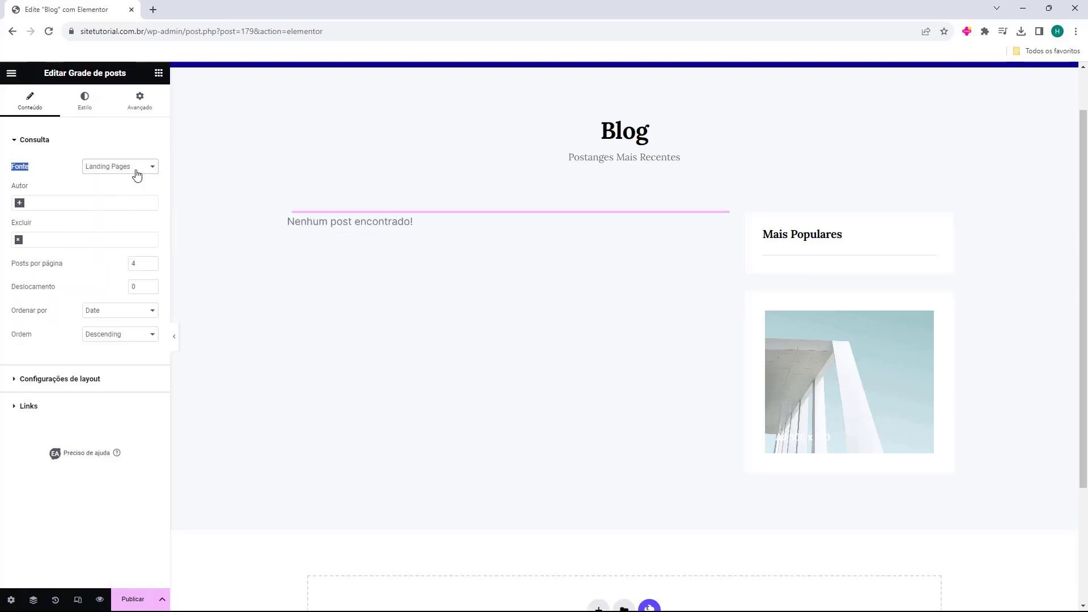
click(136, 170)
click(135, 205)
click(149, 168)
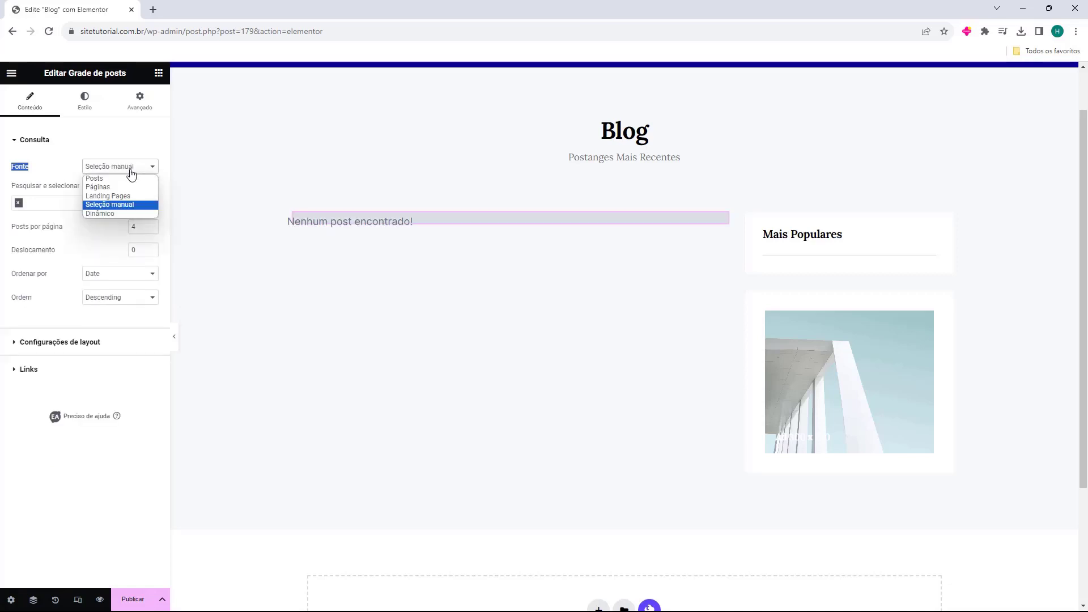
click(113, 179)
click(100, 186)
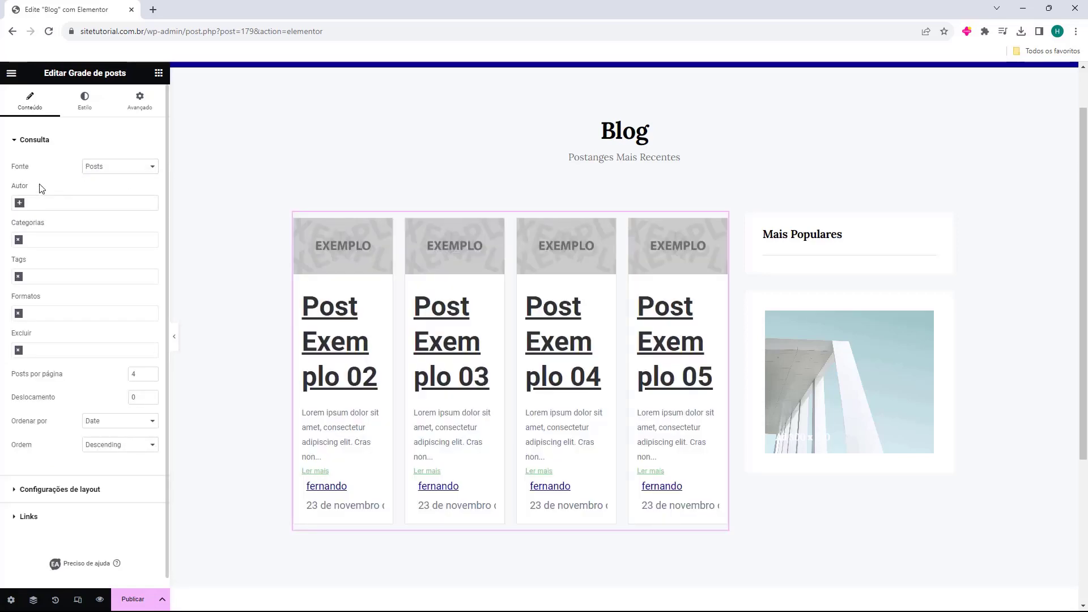
double_click(26, 234)
drag(15, 296, 32, 298)
drag(15, 340, 36, 337)
drag(10, 381, 51, 383)
click(52, 385)
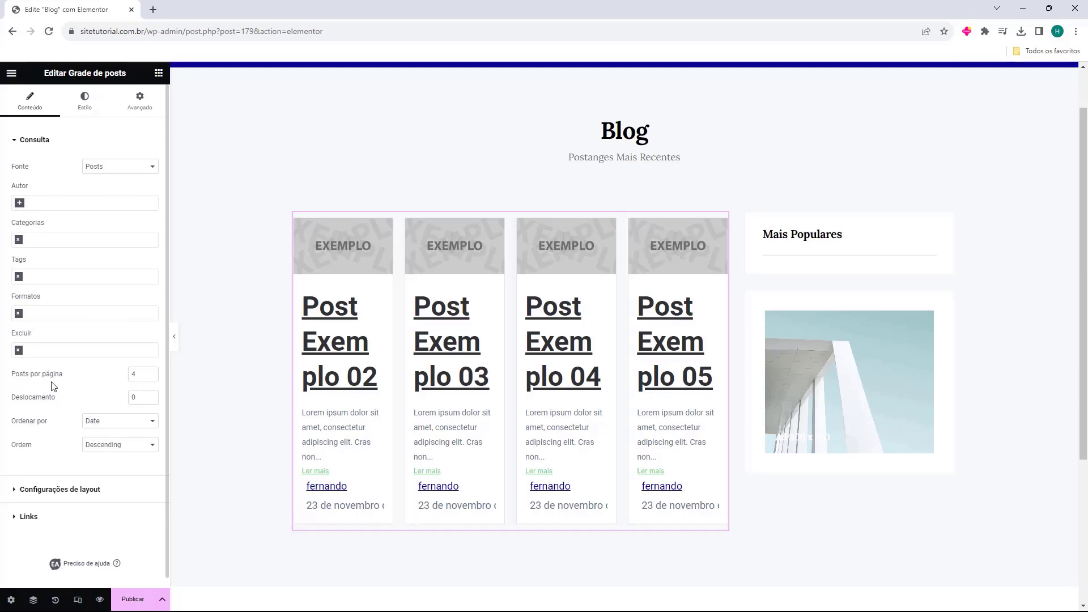
Set the posts grid to show 8 posts per page
click(151, 372)
click(151, 372)
click(151, 371)
click(151, 372)
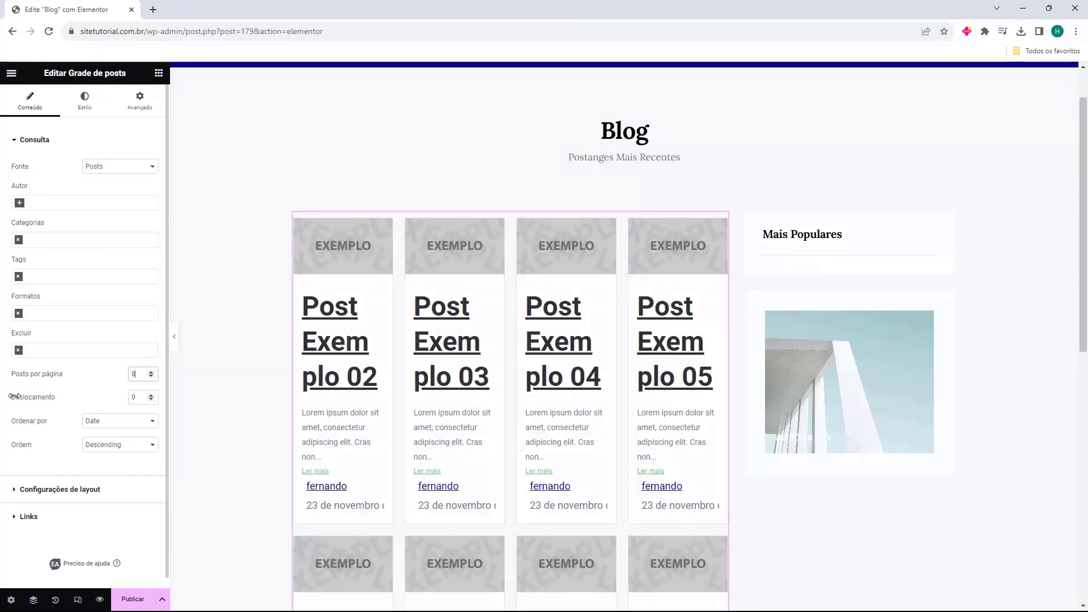
Review the posts grid's sorting settings and the available sort order options
drag(15, 425, 35, 453)
click(67, 428)
click(99, 448)
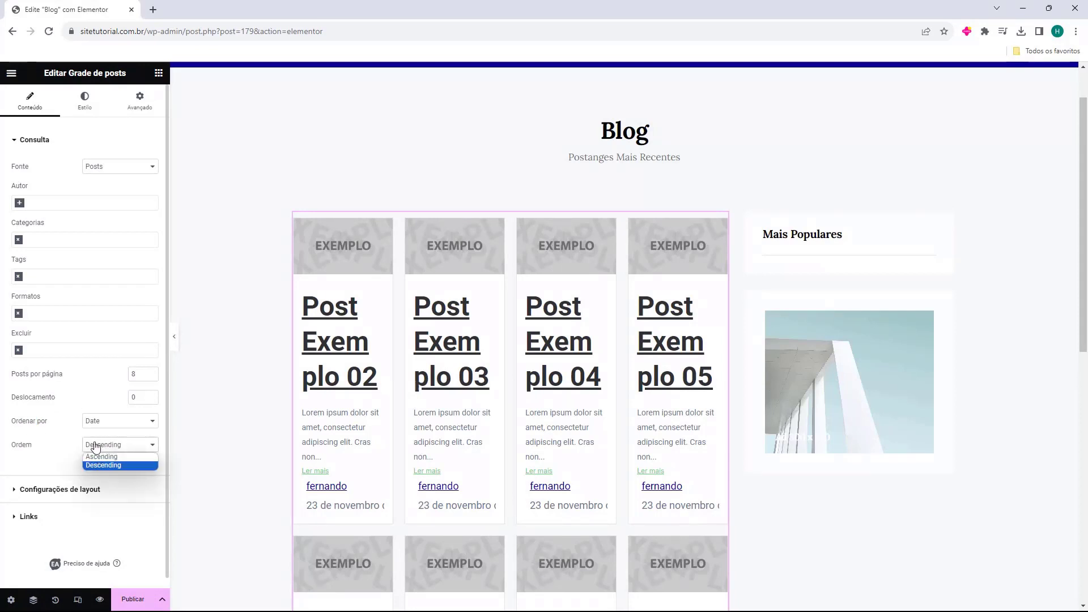
click(99, 449)
scroll(57, 433, down, 1)
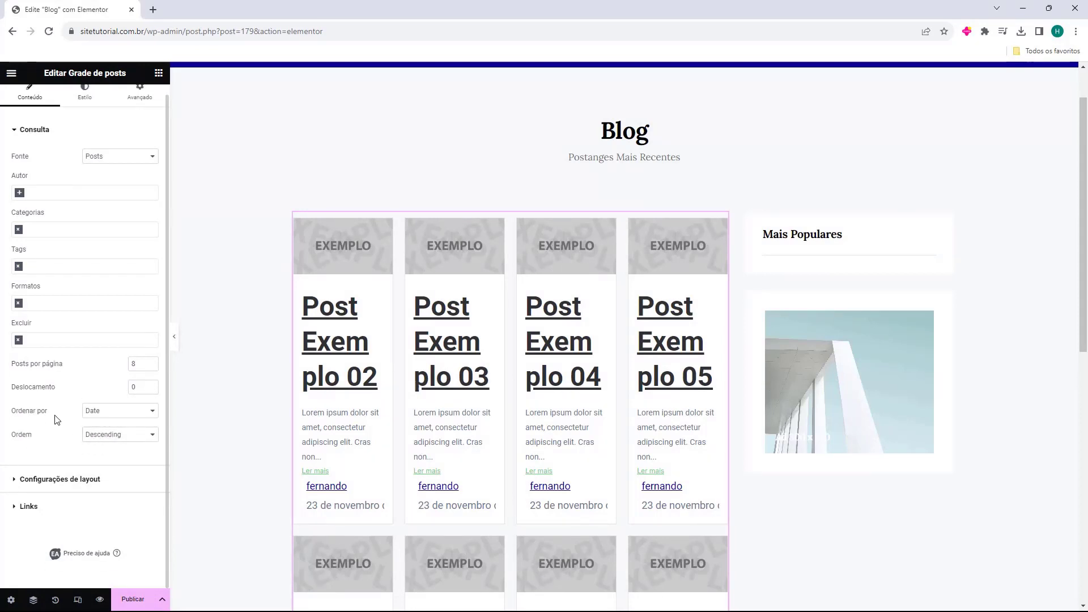
Open the posts grid's layout settings and review its template layout option
click(30, 482)
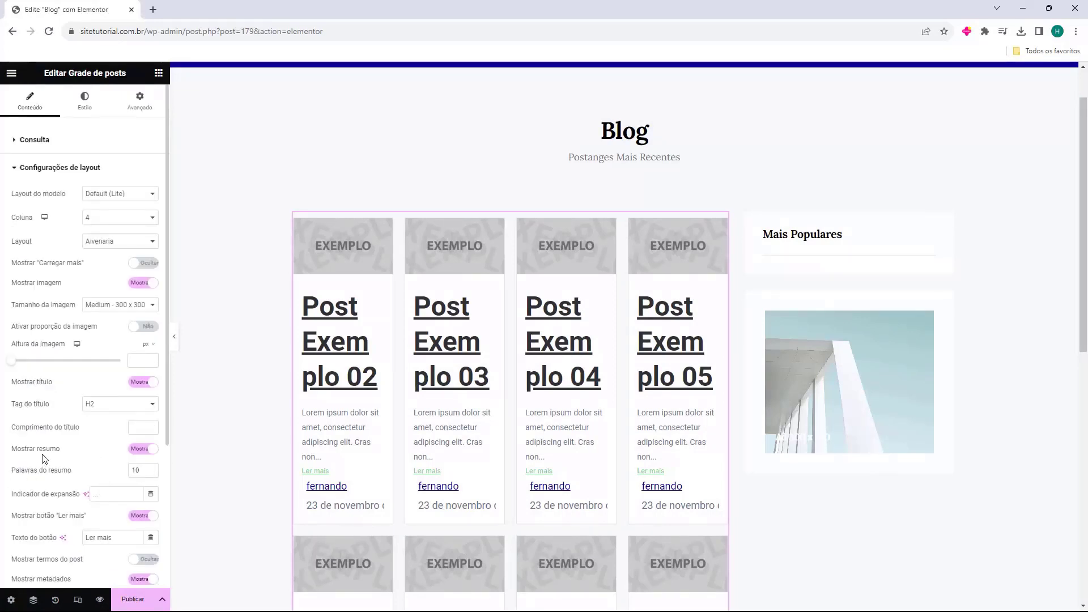
drag(9, 194, 41, 196)
click(101, 200)
click(90, 203)
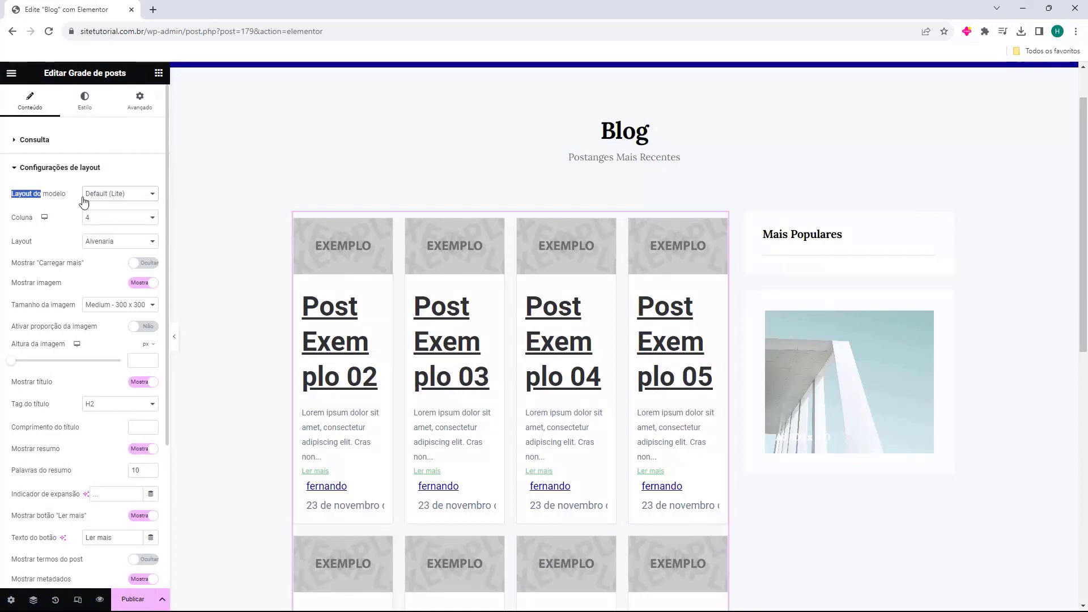
click(50, 206)
Try a 1-column layout for the posts grid and examine the stacked posts down the page
drag(11, 223, 23, 225)
scroll(743, 376, down, 2)
click(141, 220)
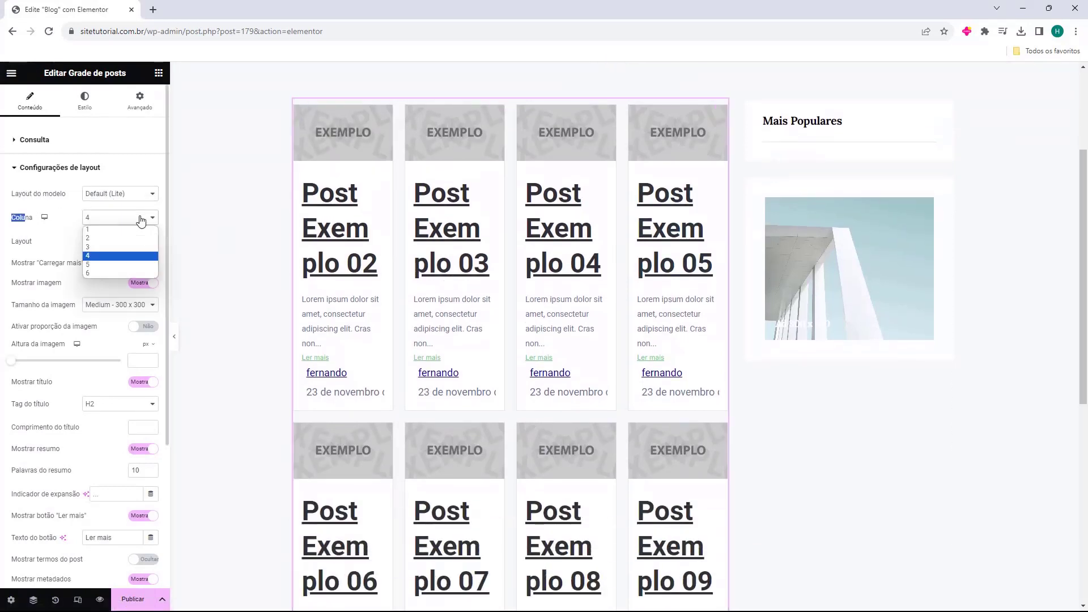
click(130, 229)
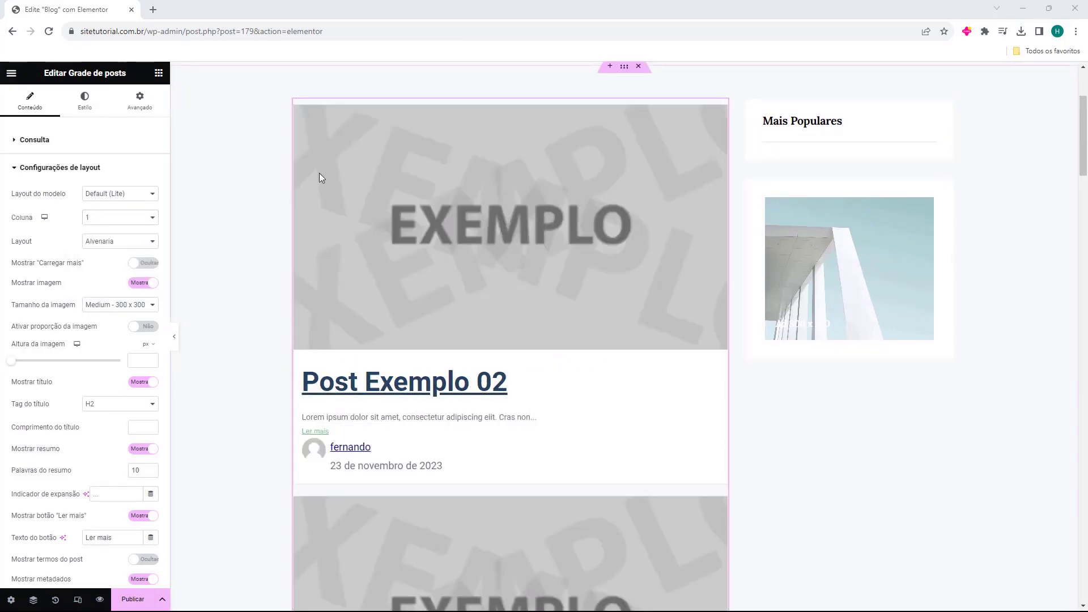
scroll(447, 196, down, 8)
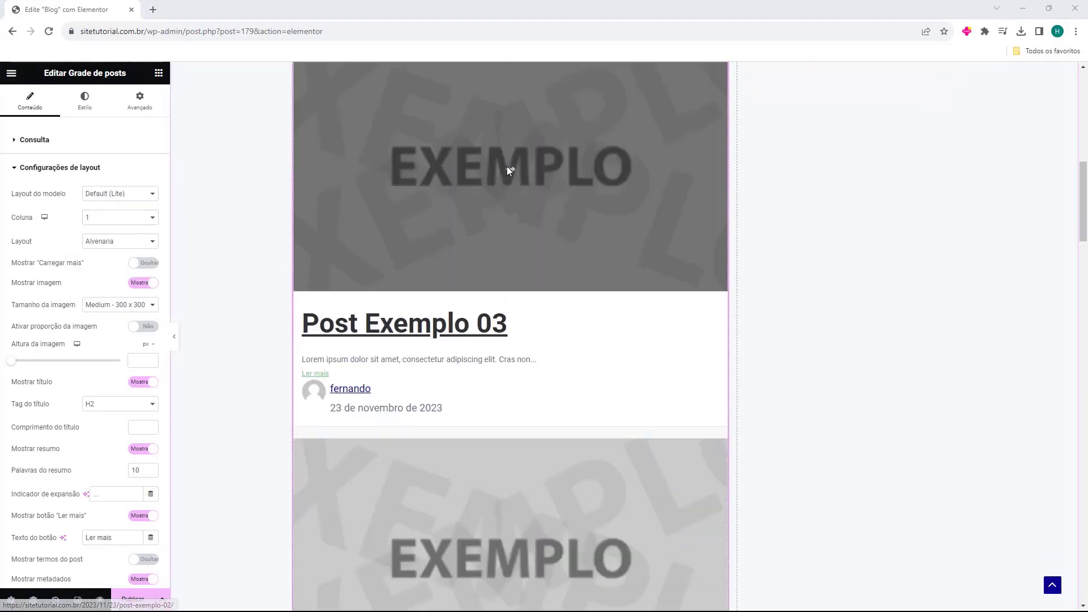
scroll(507, 170, down, 20)
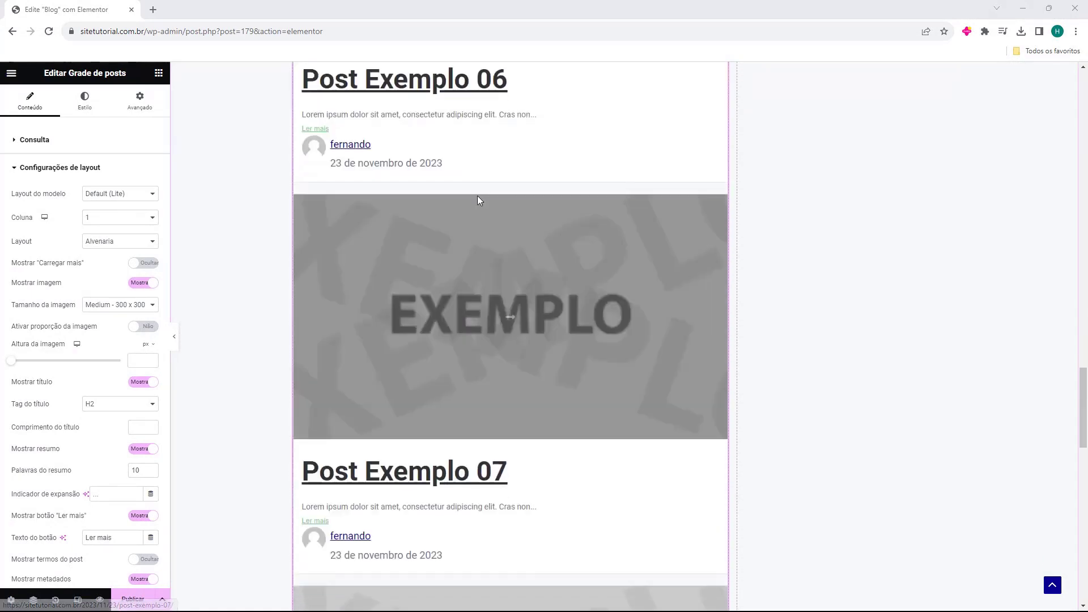
scroll(477, 199, down, 10)
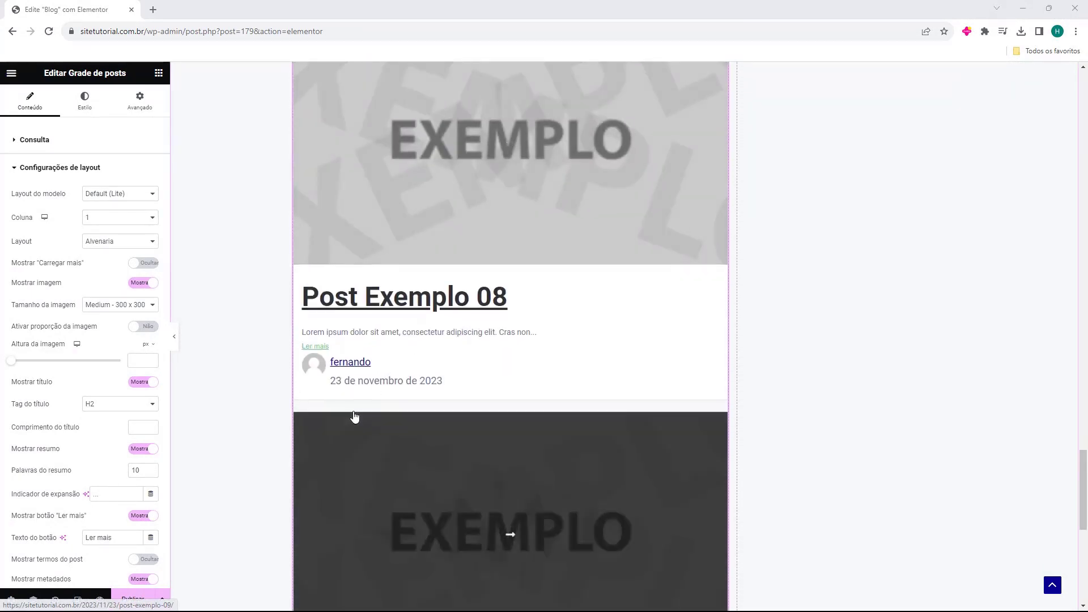
scroll(353, 414, up, 20)
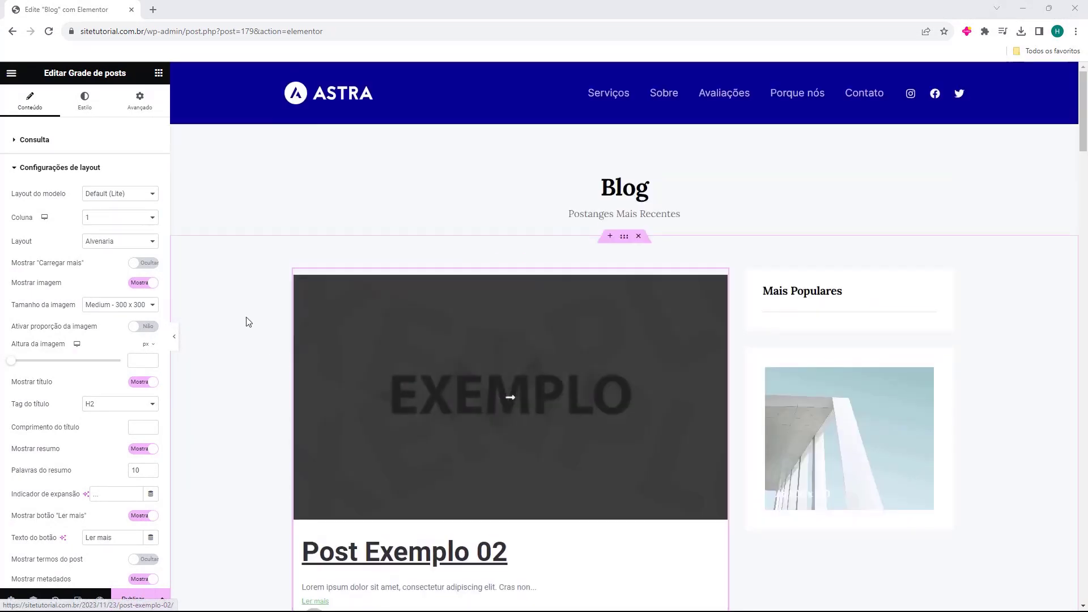
Set the posts grid to 2 columns
click(117, 219)
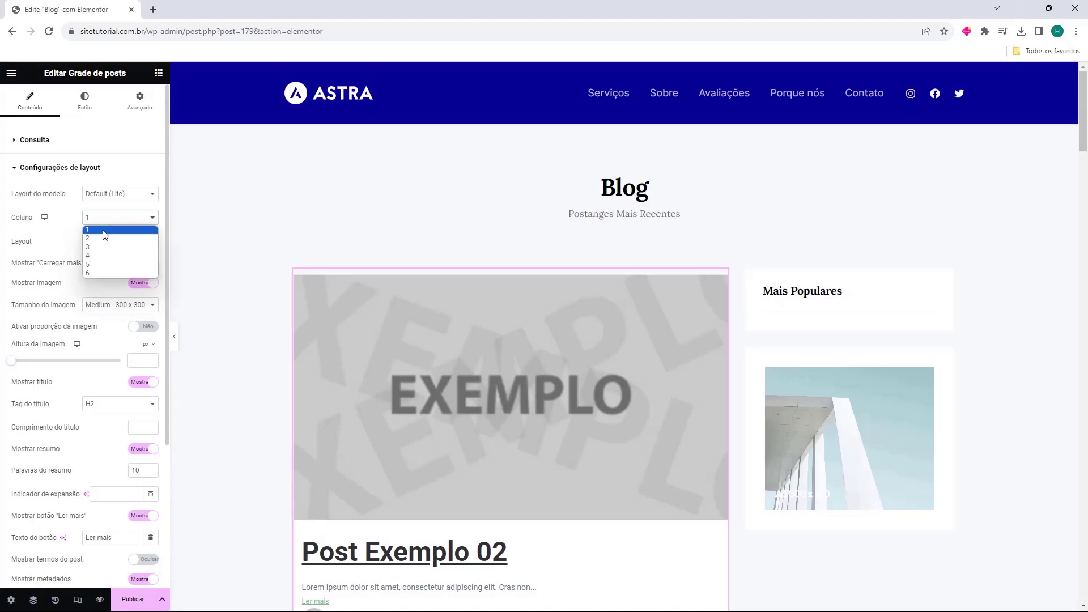
click(105, 238)
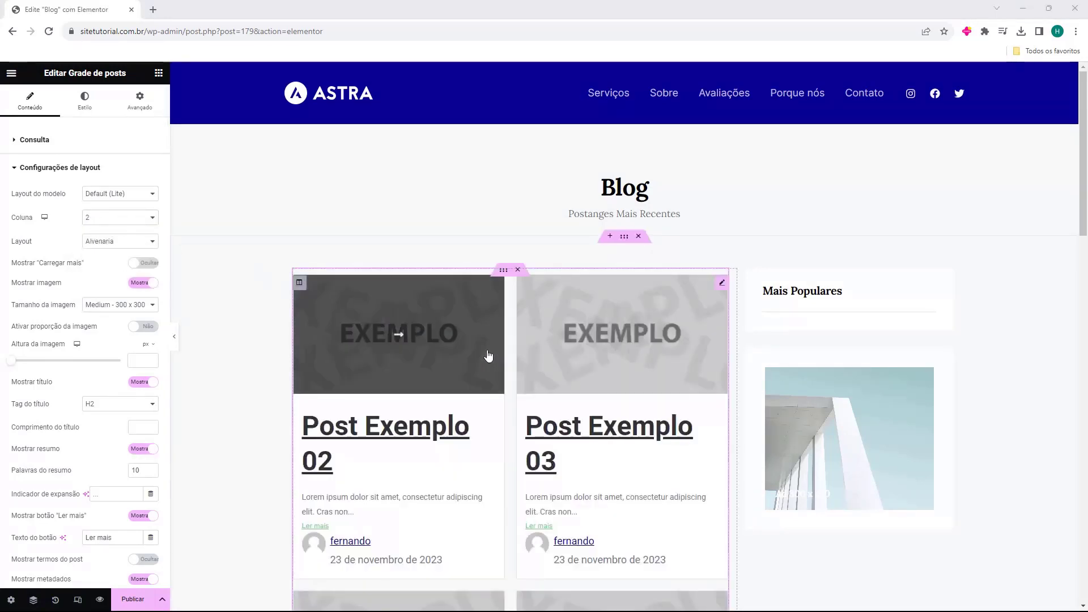
scroll(488, 356, down, 2)
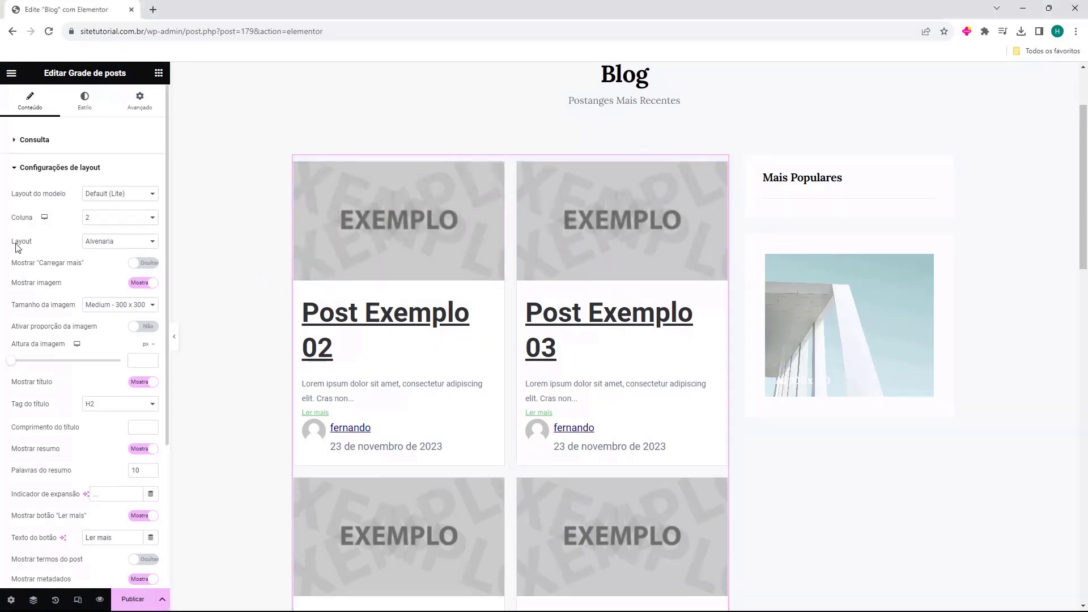
Try the Grade layout for the posts grid and return it to Alvenaria
drag(17, 248, 93, 245)
click(99, 242)
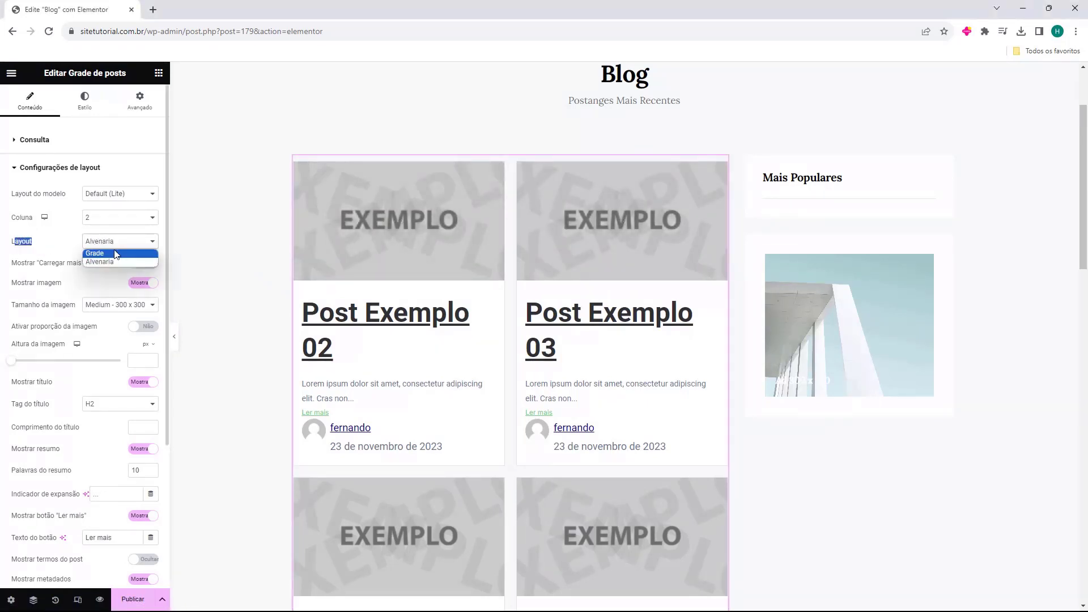
click(115, 253)
click(116, 249)
click(114, 261)
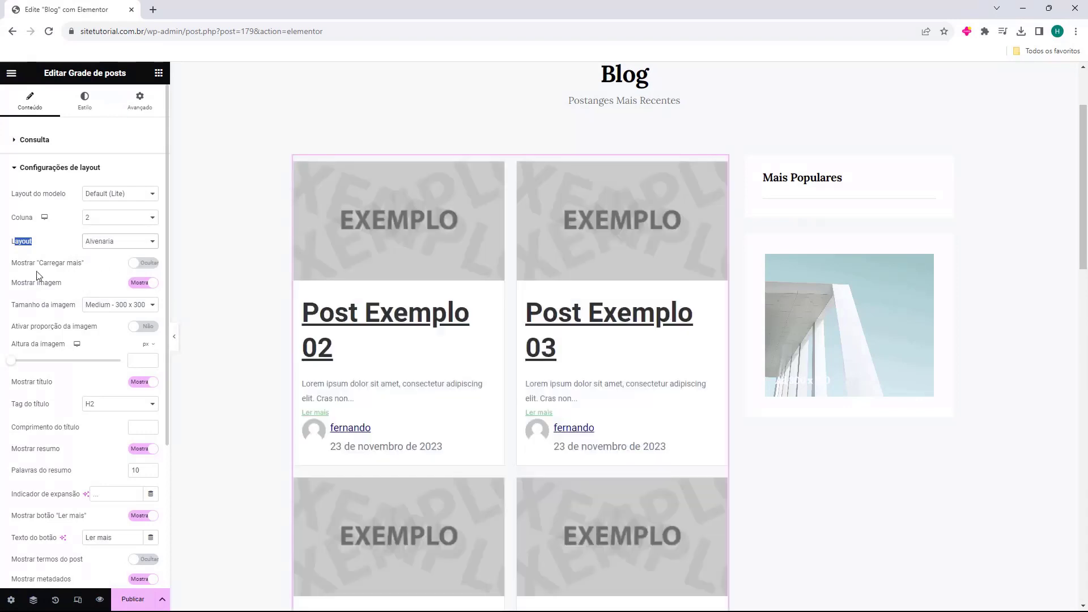
Enable the "Carregar mais" button below the posts grid and test it on the page
drag(10, 264, 36, 264)
click(134, 264)
scroll(497, 301, down, 15)
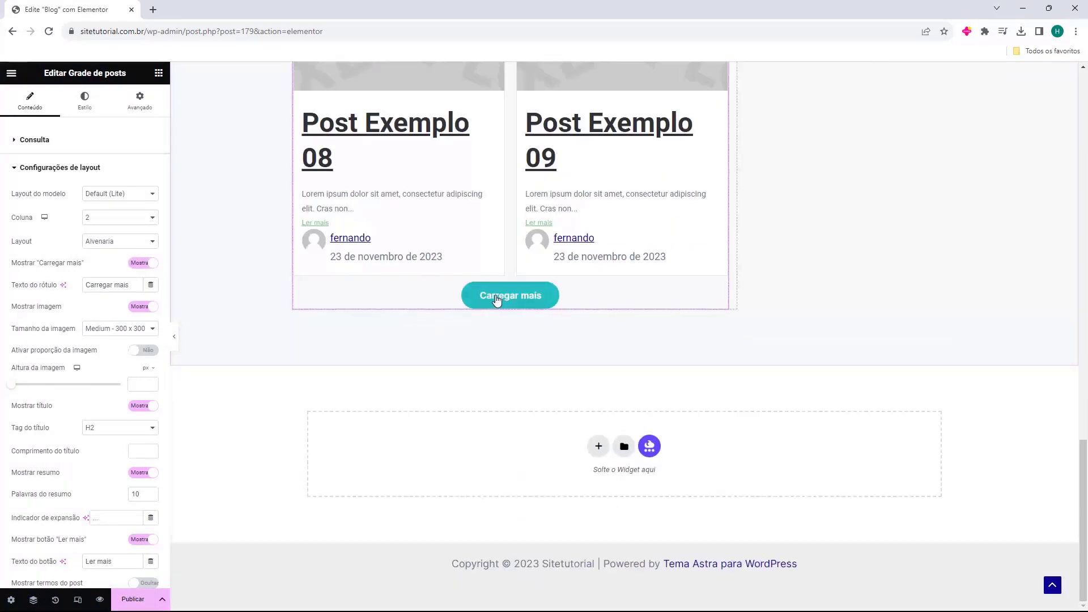
click(499, 299)
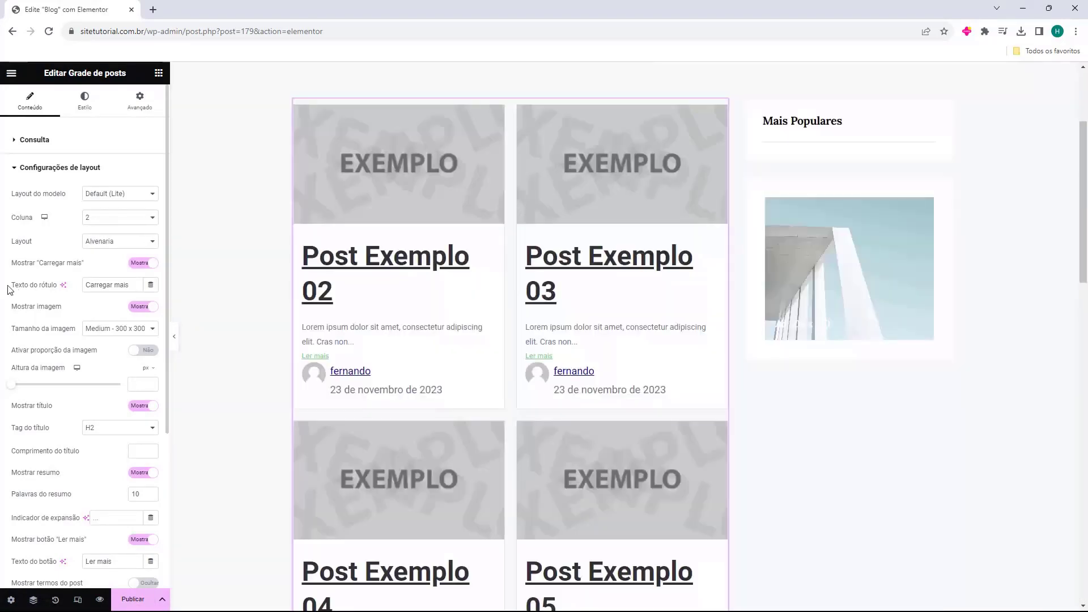
drag(9, 286, 35, 289)
double_click(90, 289)
Try hiding the post images in the grid and show them again
click(26, 311)
drag(29, 310, 94, 310)
click(137, 312)
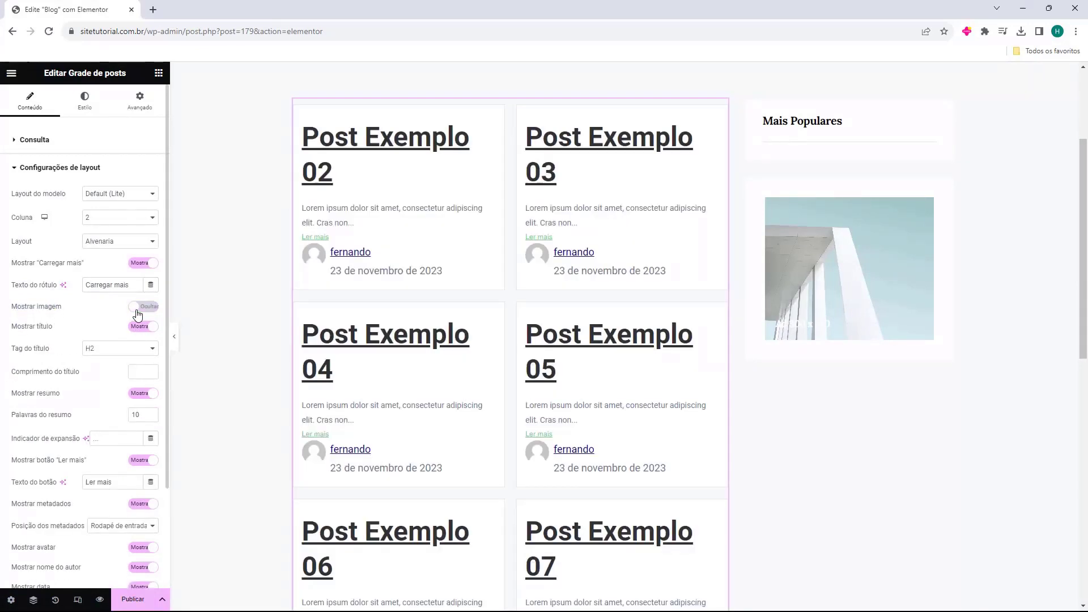
click(138, 310)
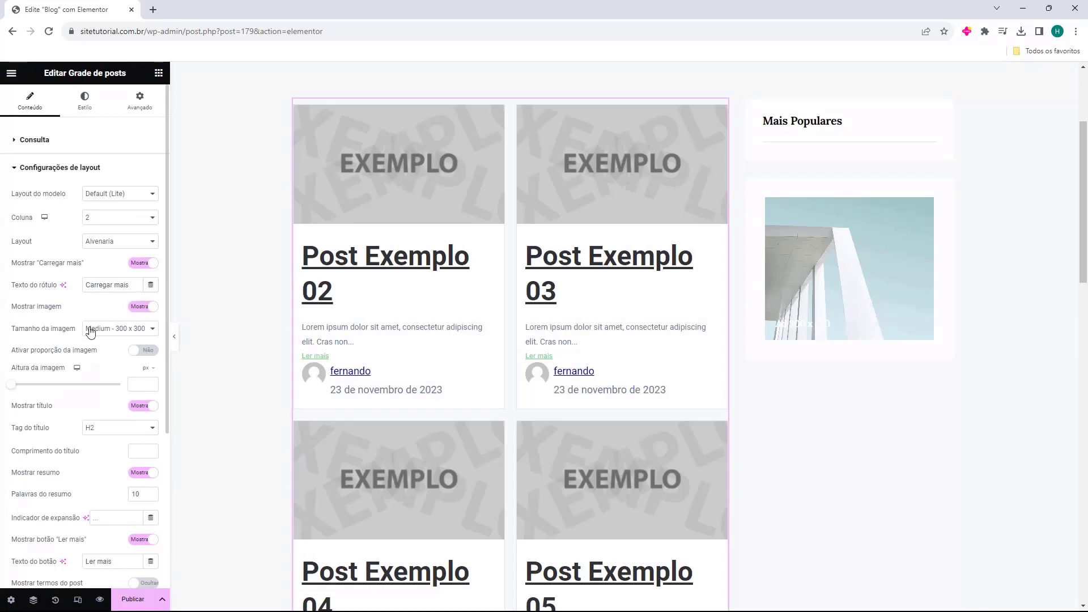
Try the Thumbnail size for the post images and restore Medium - 300 x 300
drag(28, 337, 97, 337)
click(97, 337)
click(120, 340)
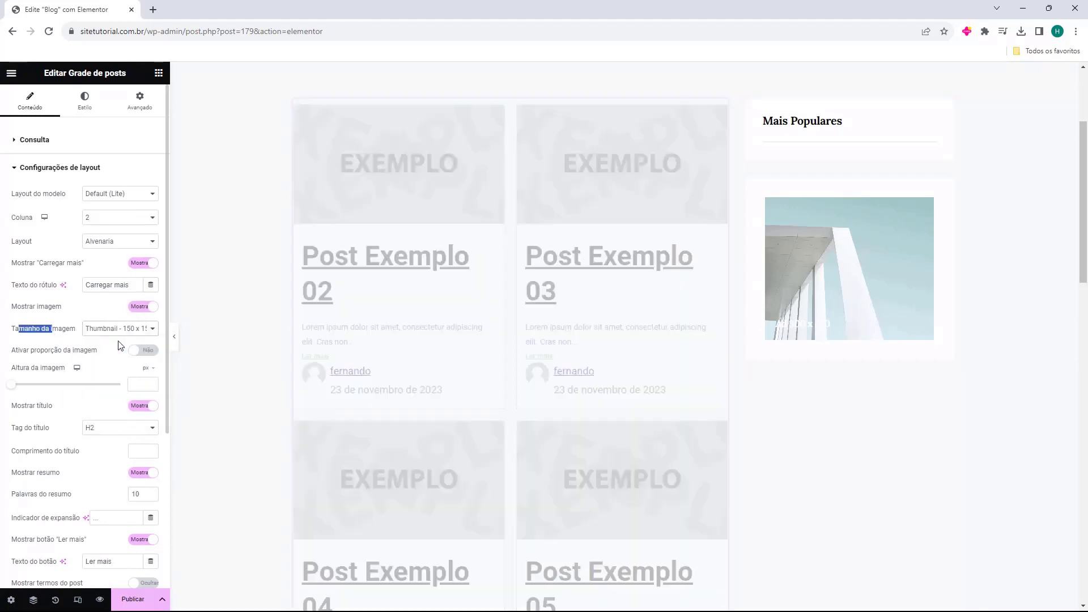
click(120, 336)
click(115, 351)
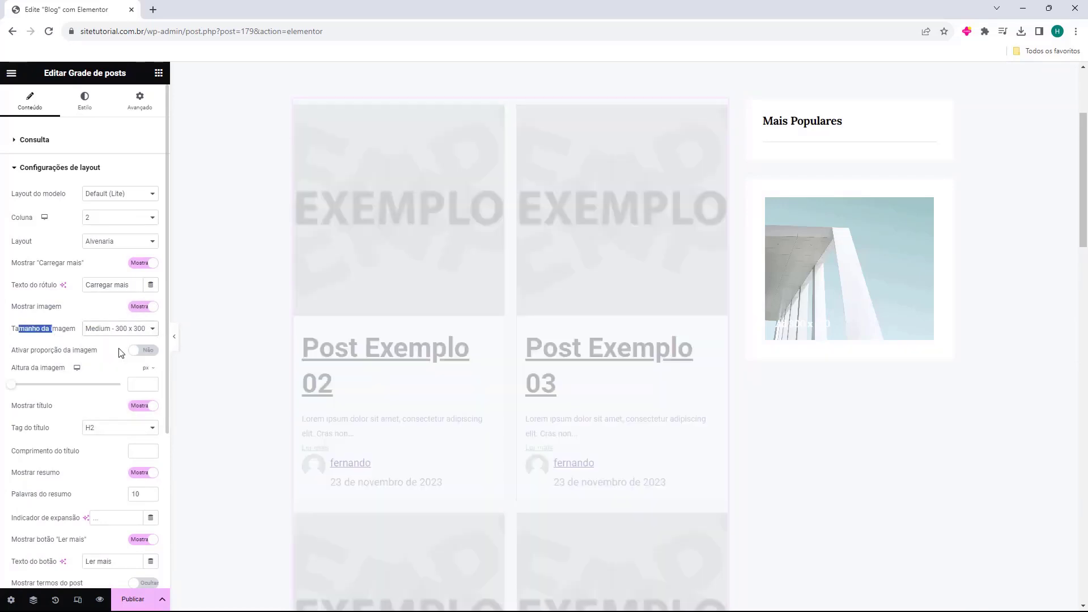
Try enabling the image aspect ratio option for the posts grid and switch it back off
click(137, 351)
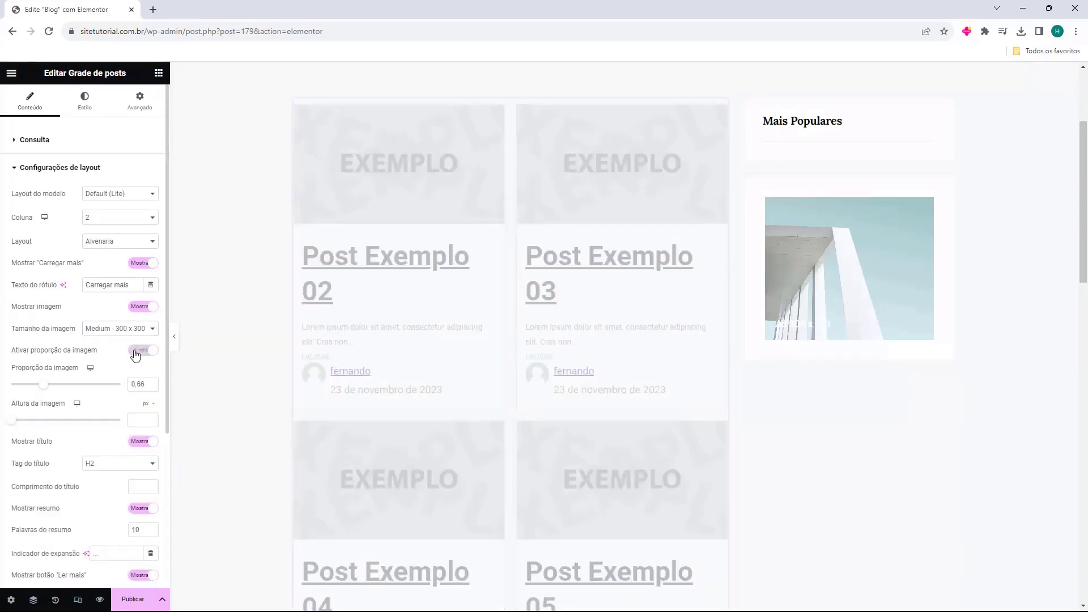
click(136, 351)
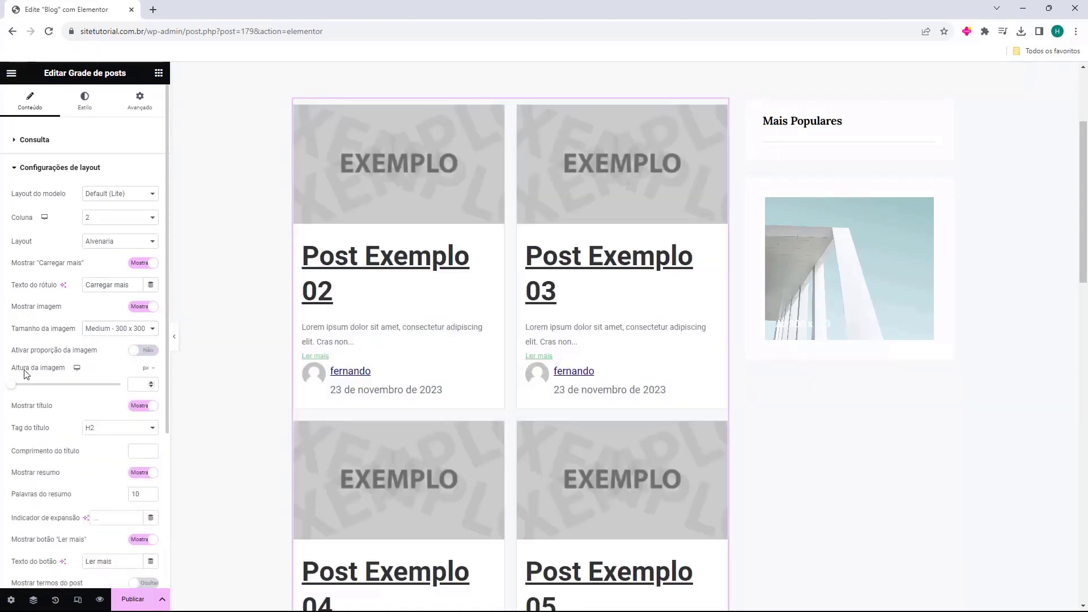
scroll(65, 340, down, 2)
scroll(31, 349, up, 2)
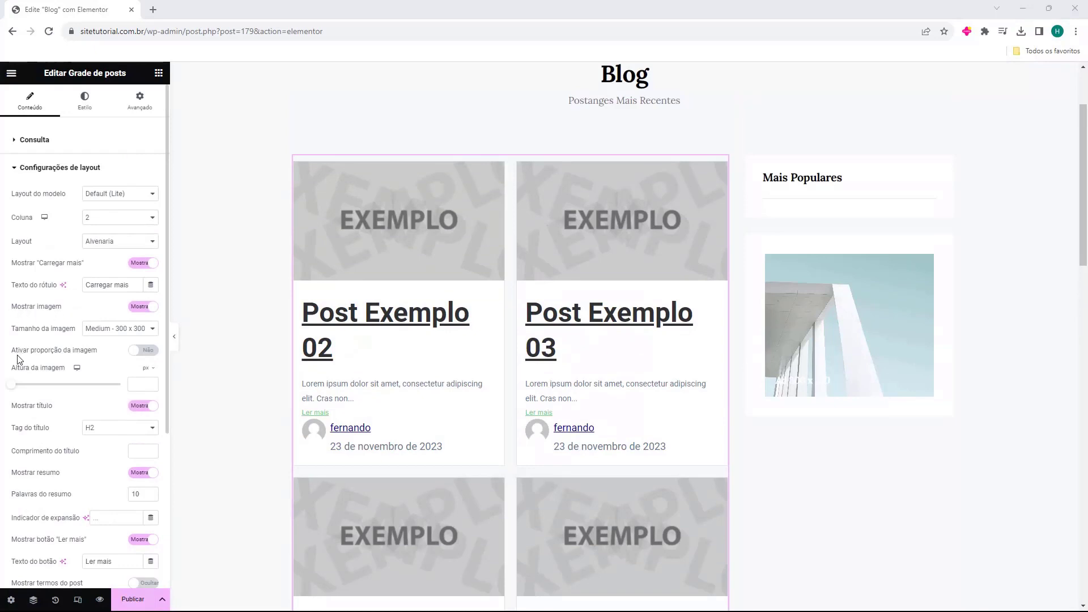
Try hiding the post titles in the grid and show them again
click(137, 408)
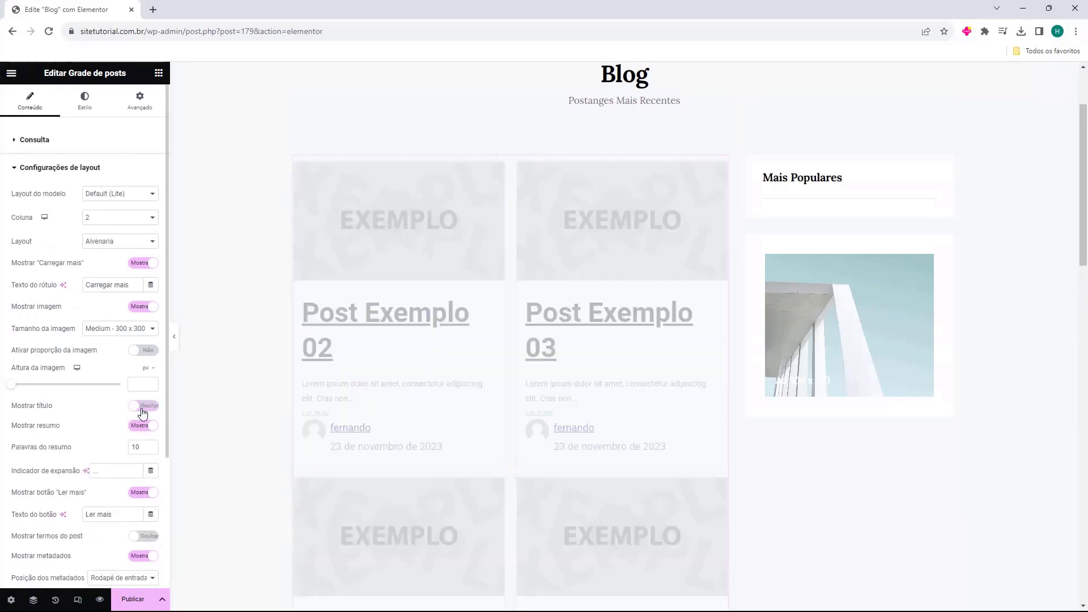
scroll(139, 408, down, 1)
click(137, 349)
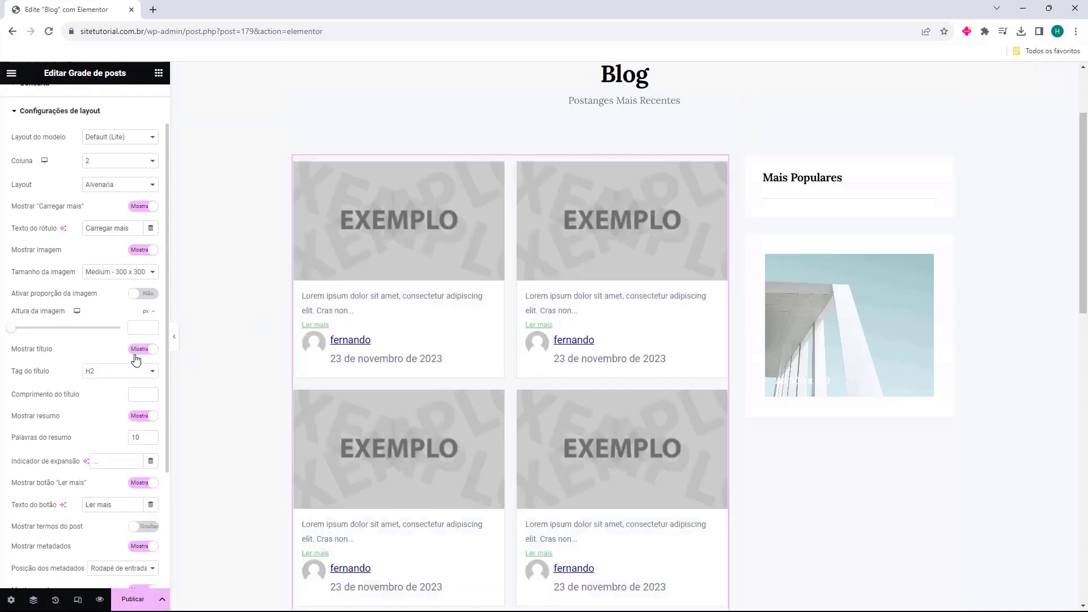
Try H1, H2 and H3 as the post title tag and settle on H4
click(91, 371)
click(104, 384)
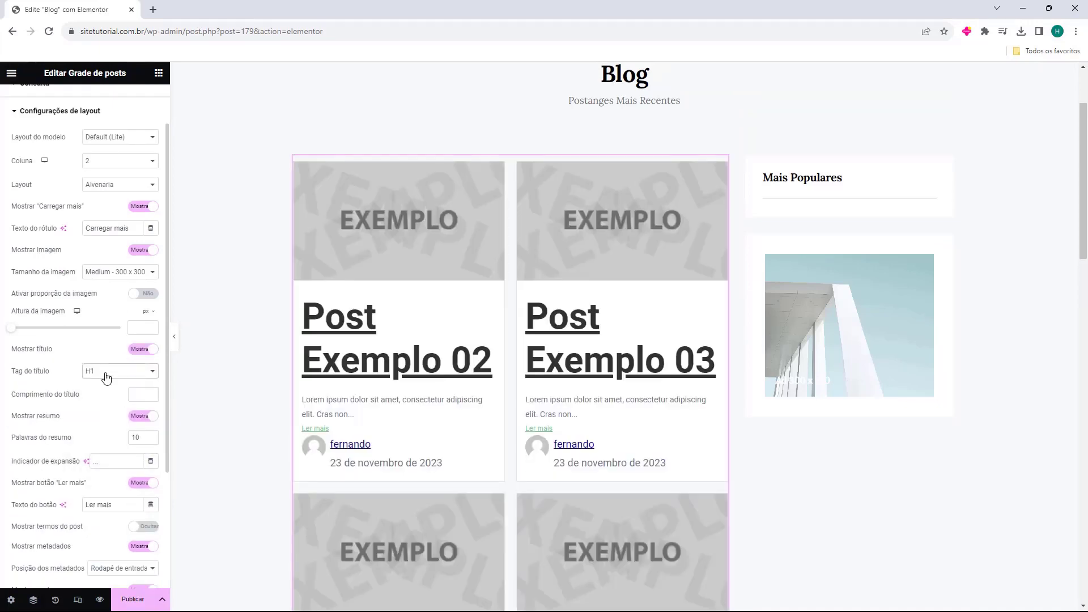
click(105, 374)
click(109, 393)
click(112, 371)
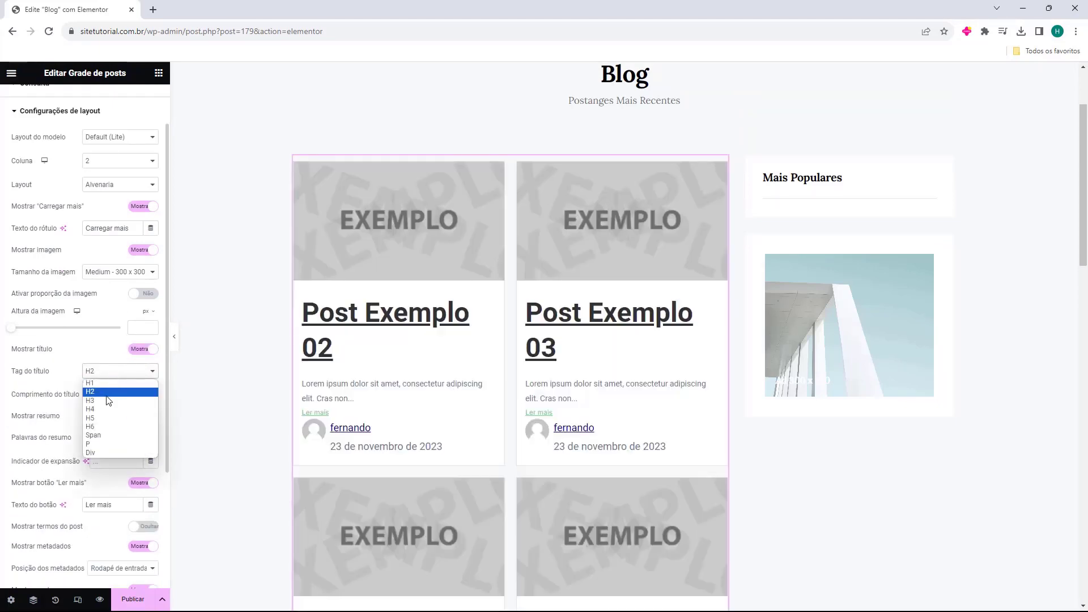
click(103, 401)
click(110, 373)
click(105, 408)
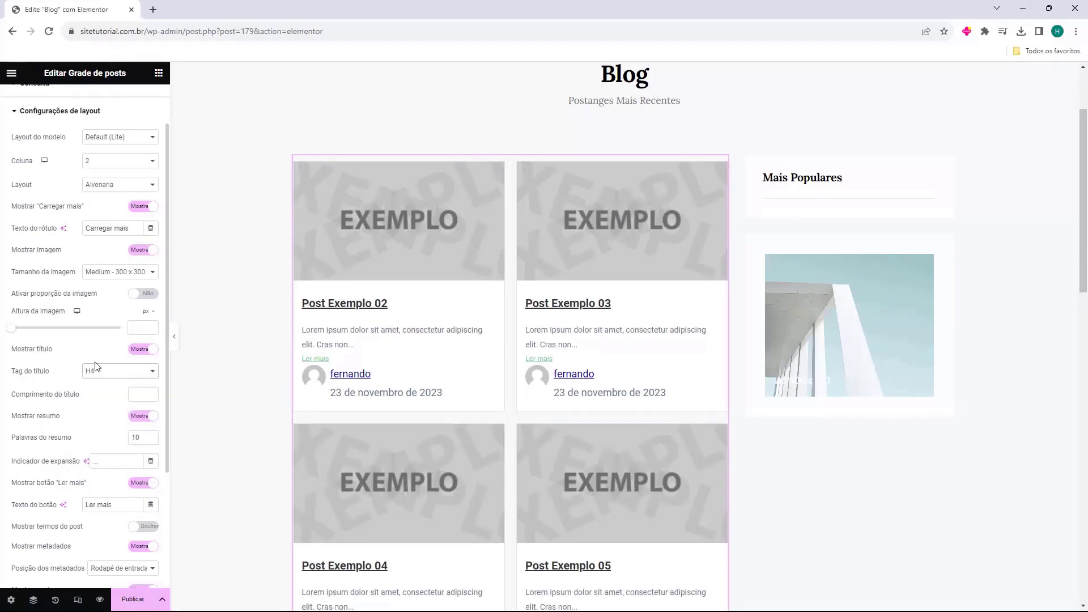
Set the post title length to 4 words in the grid
click(152, 392)
click(152, 393)
click(152, 393)
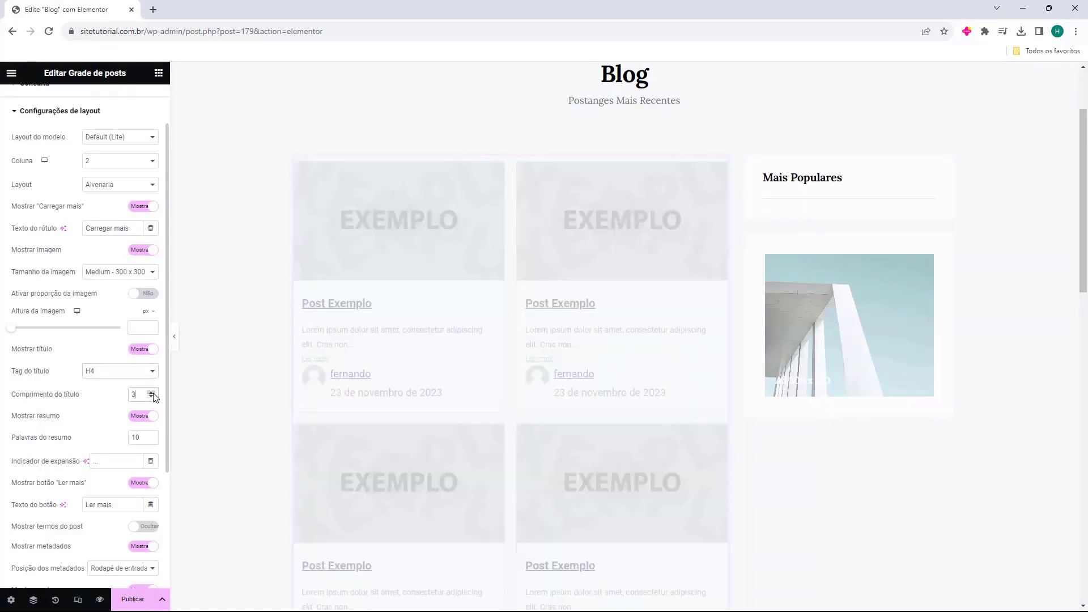
click(152, 393)
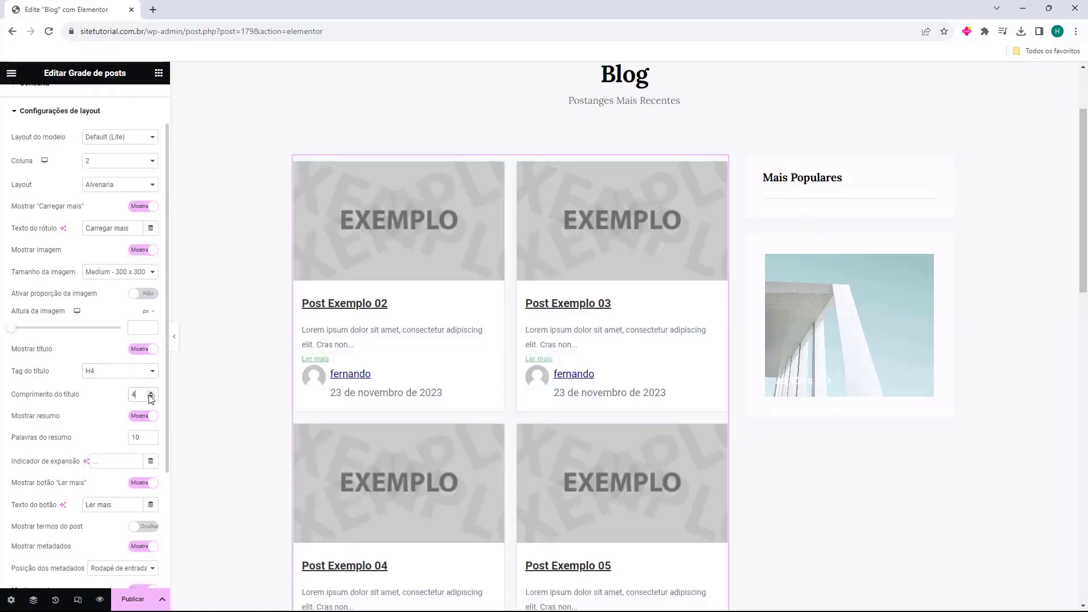
Try hiding the post excerpts in the grid and show them again
scroll(82, 374, down, 1)
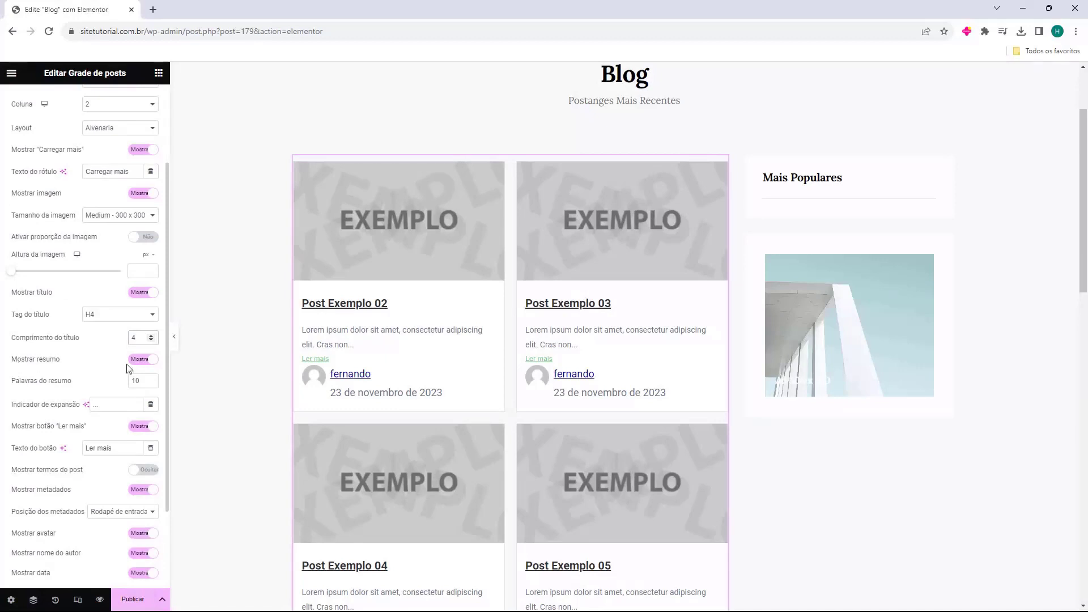
click(141, 360)
click(141, 363)
Try hiding the "Ler mais" button on the posts and show it again
scroll(99, 395, down, 1)
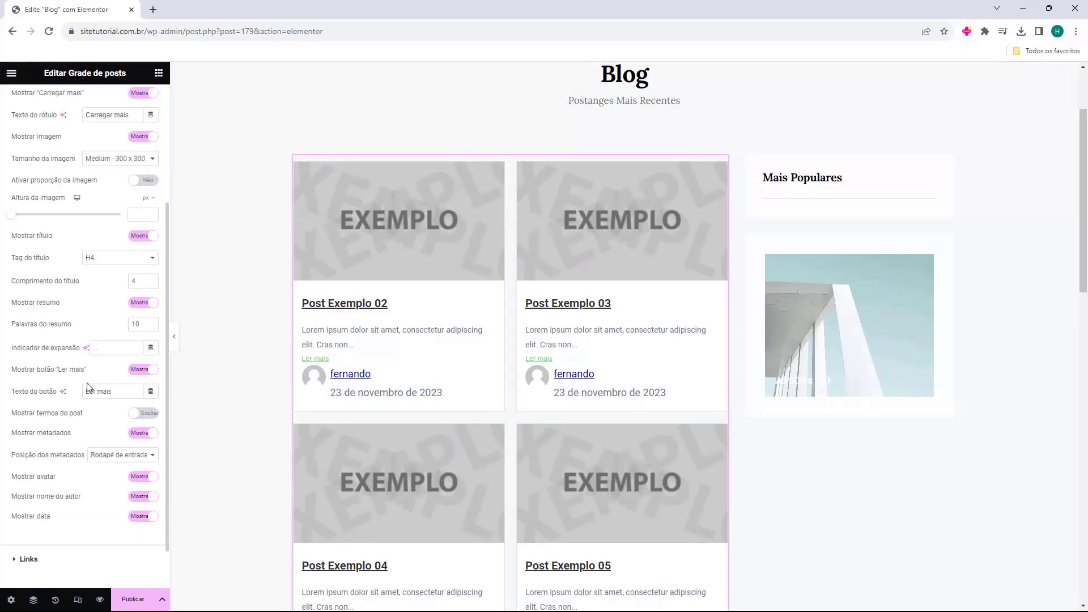
click(149, 374)
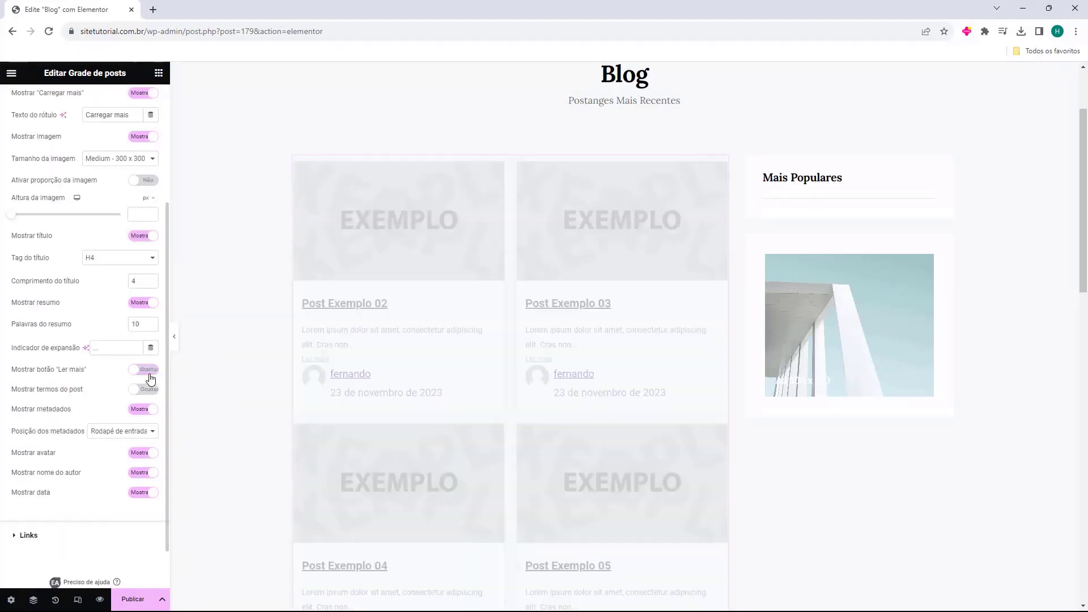
click(149, 374)
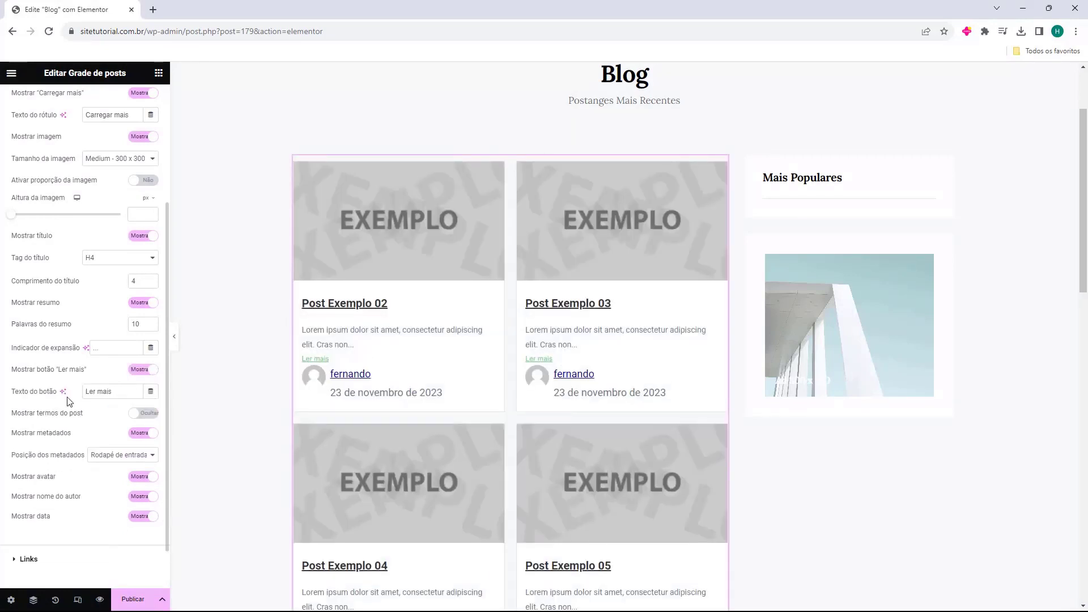
Try hiding the post metadata in the grid and show it again
drag(12, 398, 54, 400)
scroll(25, 388, down, 1)
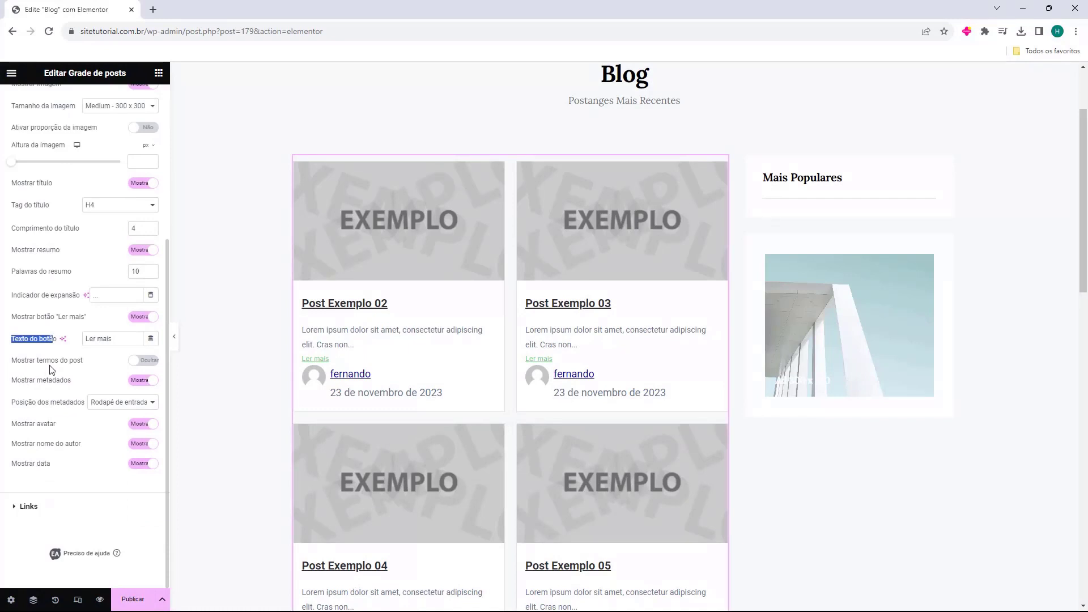
click(17, 380)
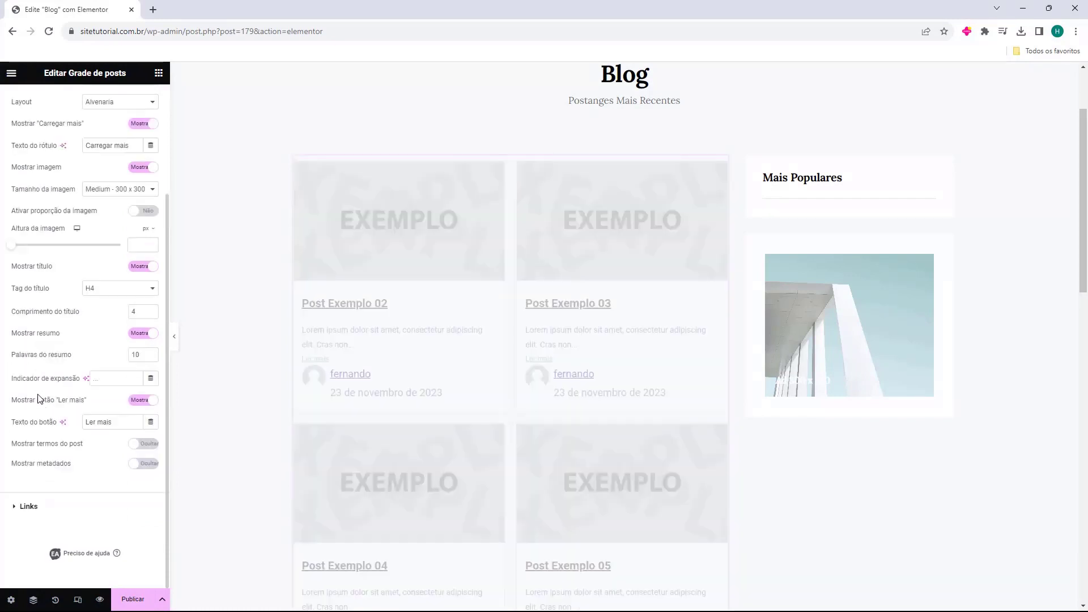
key(ctrl+z)
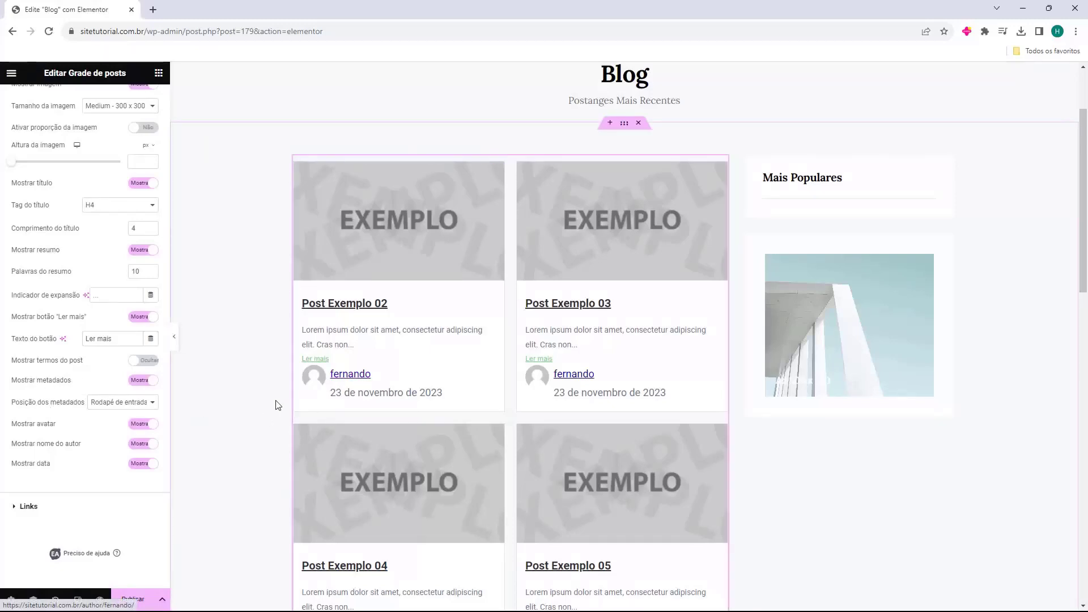
click(139, 381)
click(141, 464)
Hide the author avatar and the author name in the post metadata
scroll(108, 451, down, 1)
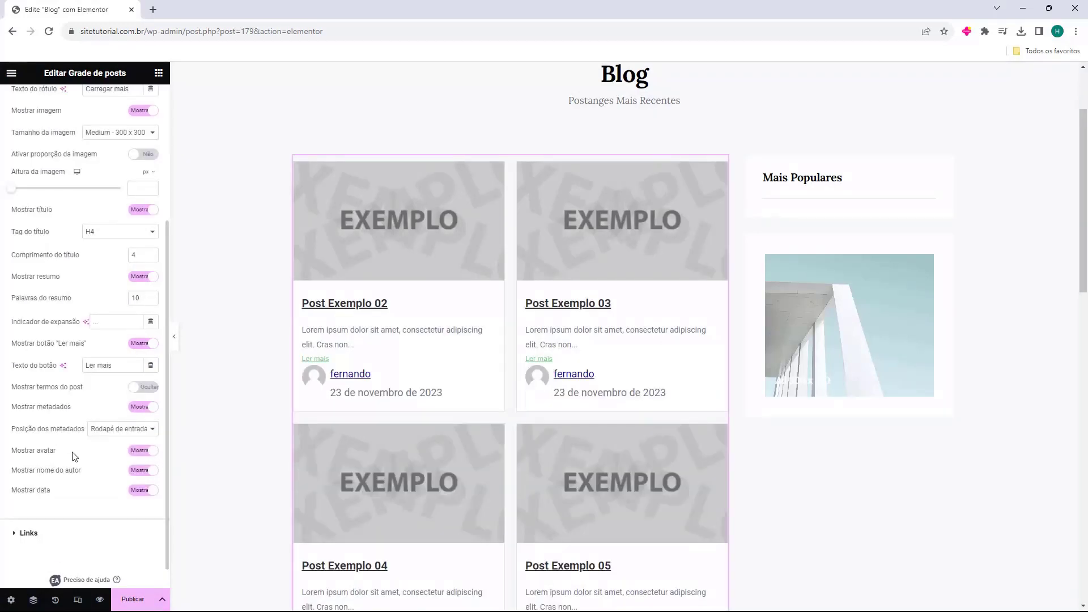
click(146, 453)
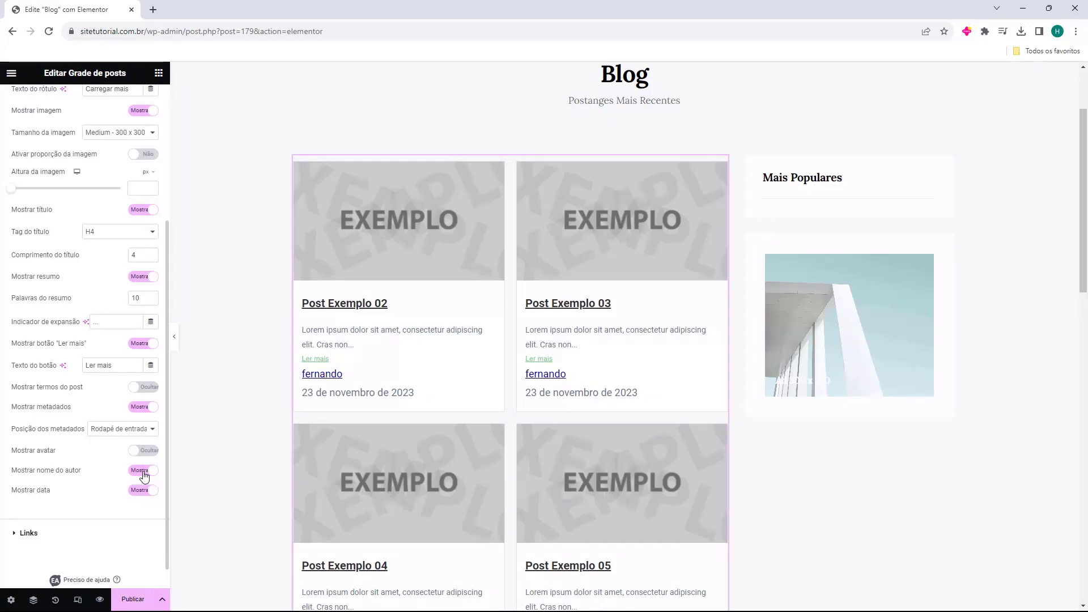
click(143, 472)
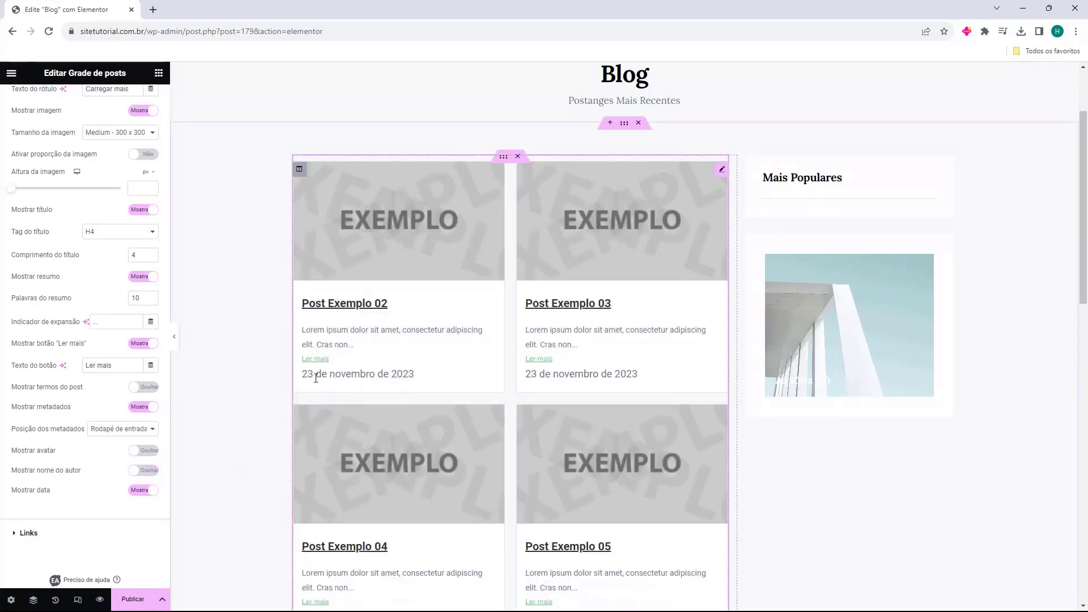
Review the grid's link options for the image, title and "Ler mais" link
scroll(106, 470, down, 1)
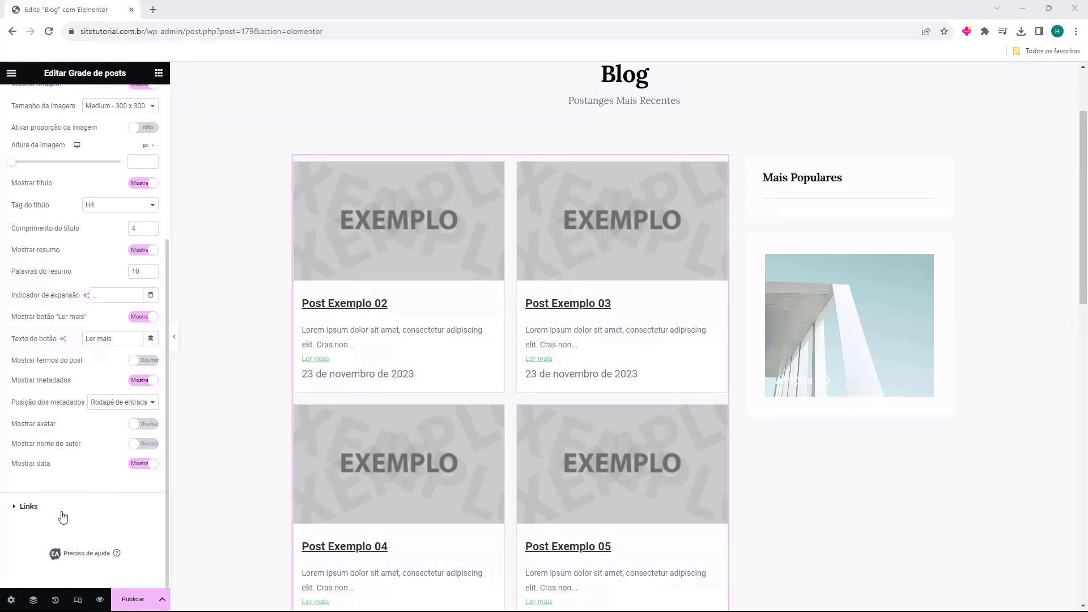
click(34, 508)
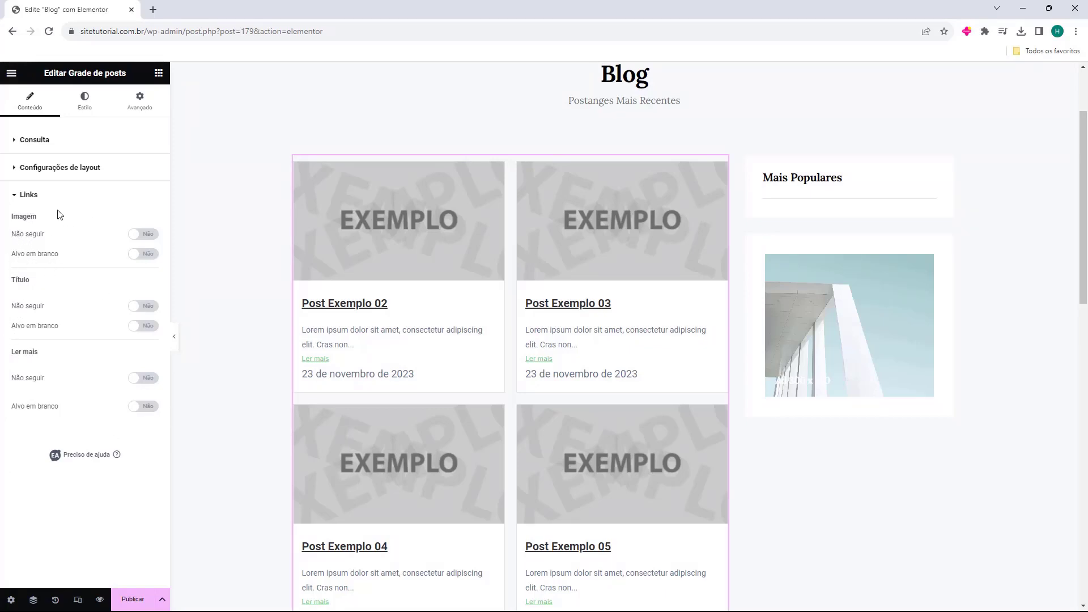
click(30, 195)
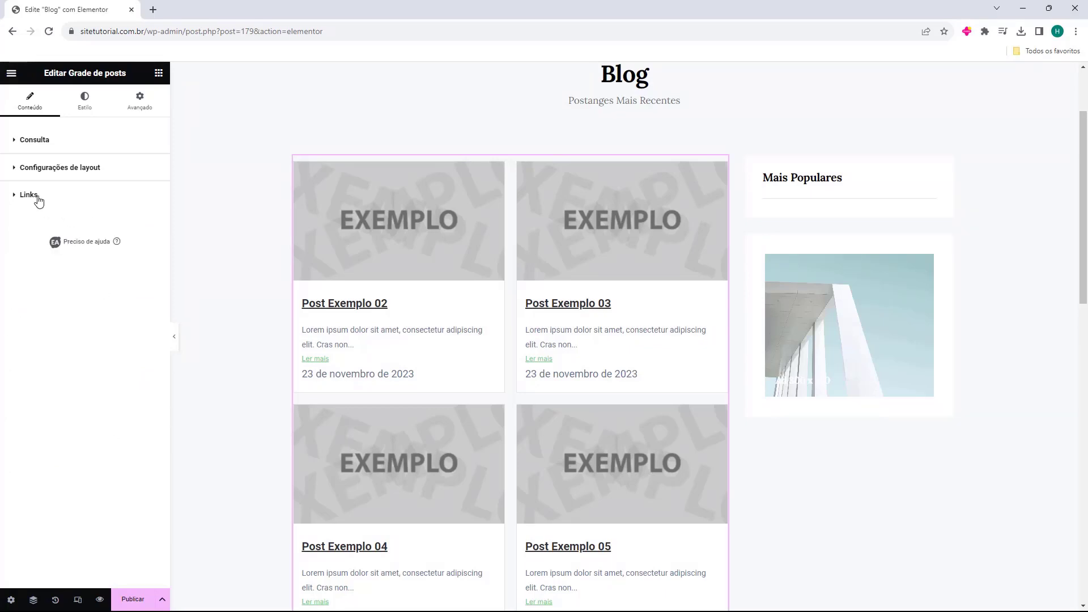
Compare Estilo dois and Estilo três for the post grid style and choose Estilo dois
click(95, 111)
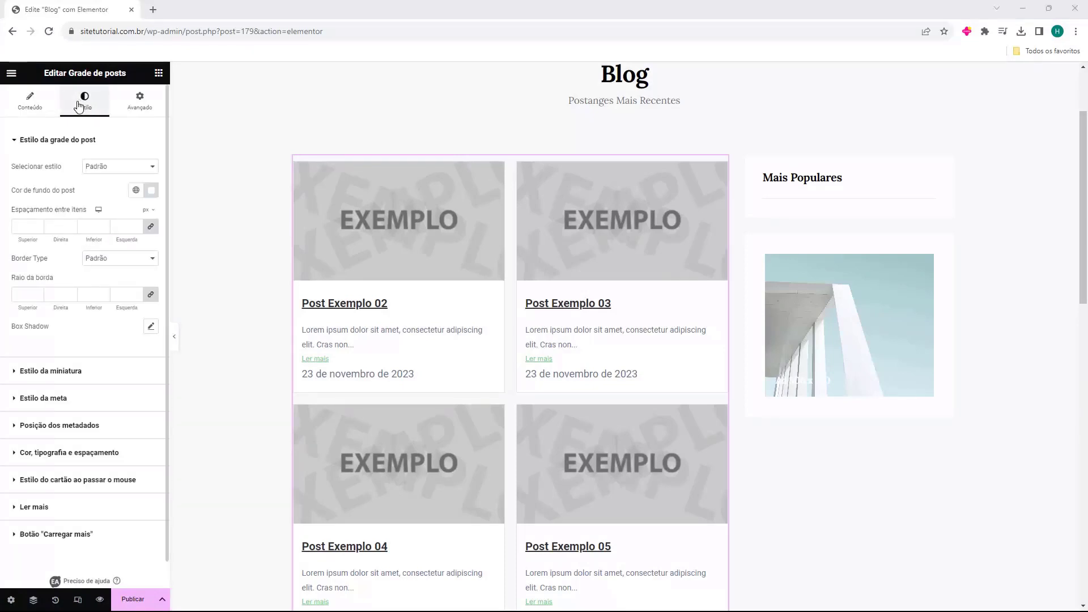
double_click(16, 170)
click(106, 169)
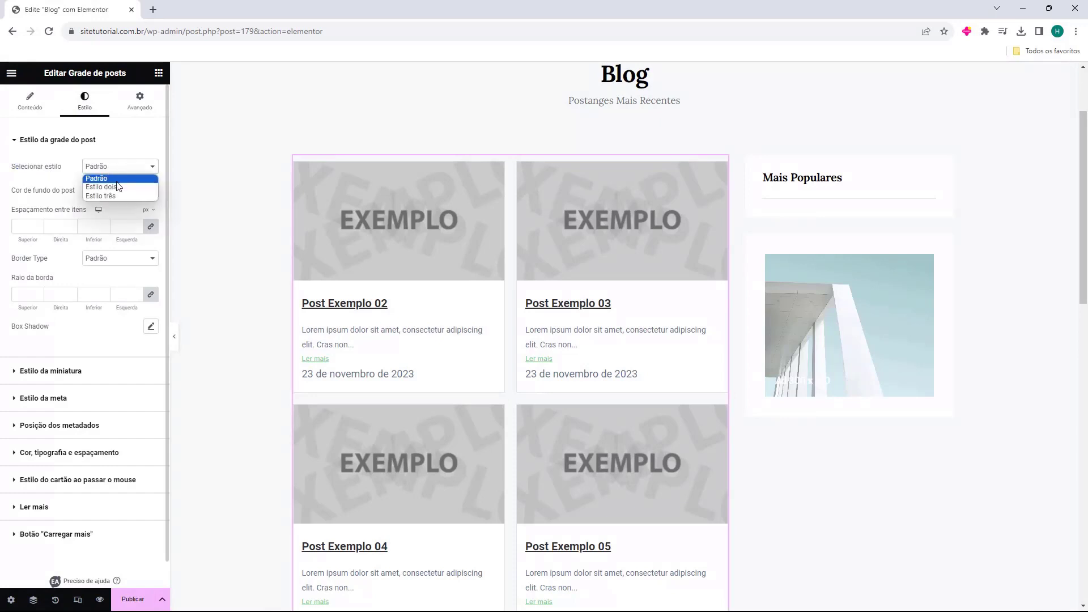
click(116, 187)
click(113, 168)
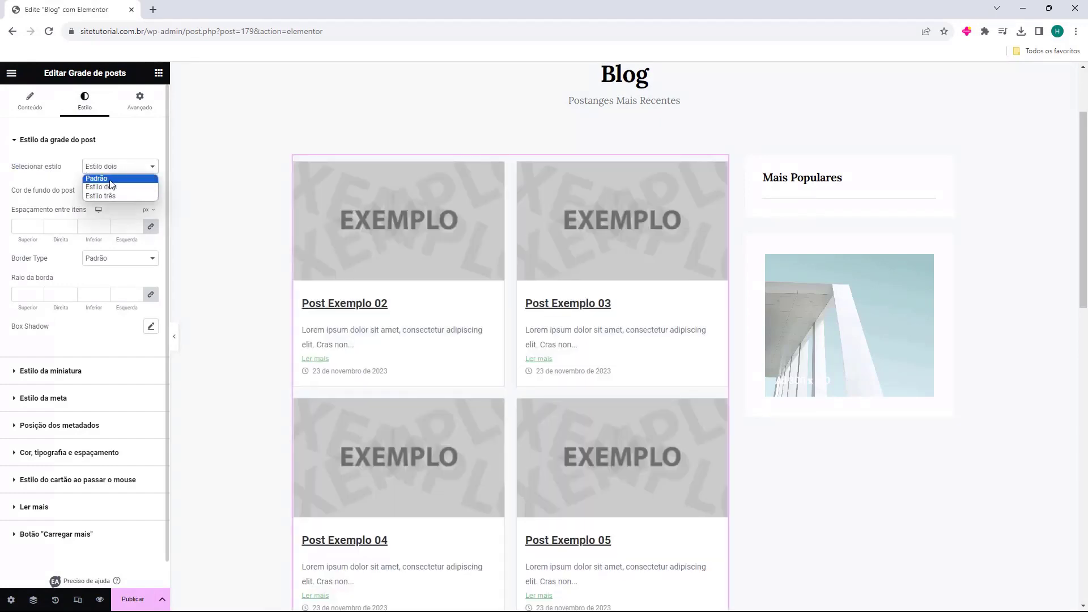
click(99, 199)
click(120, 166)
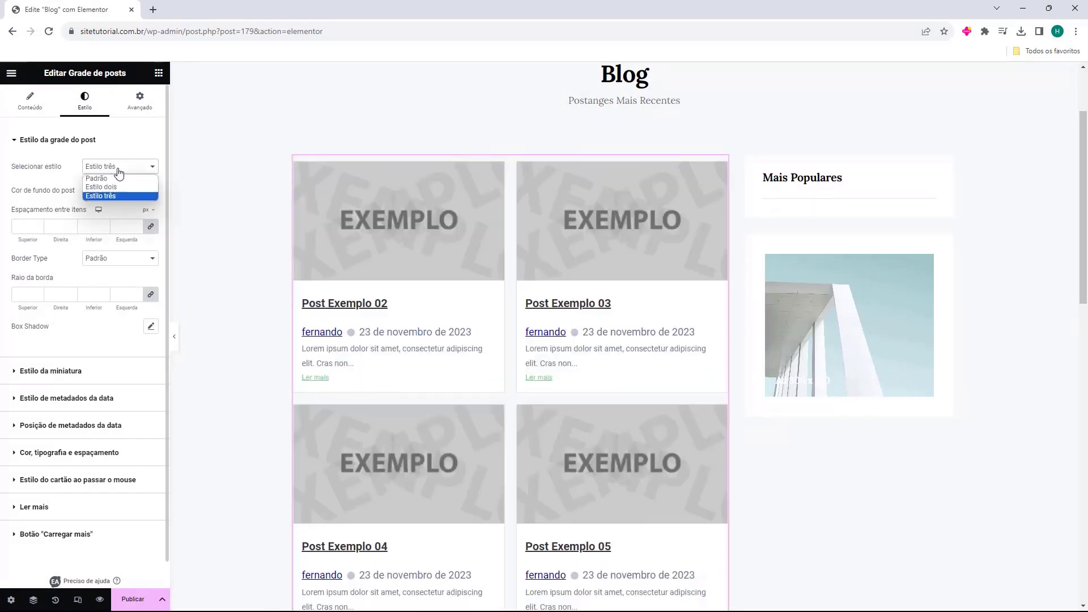
click(117, 194)
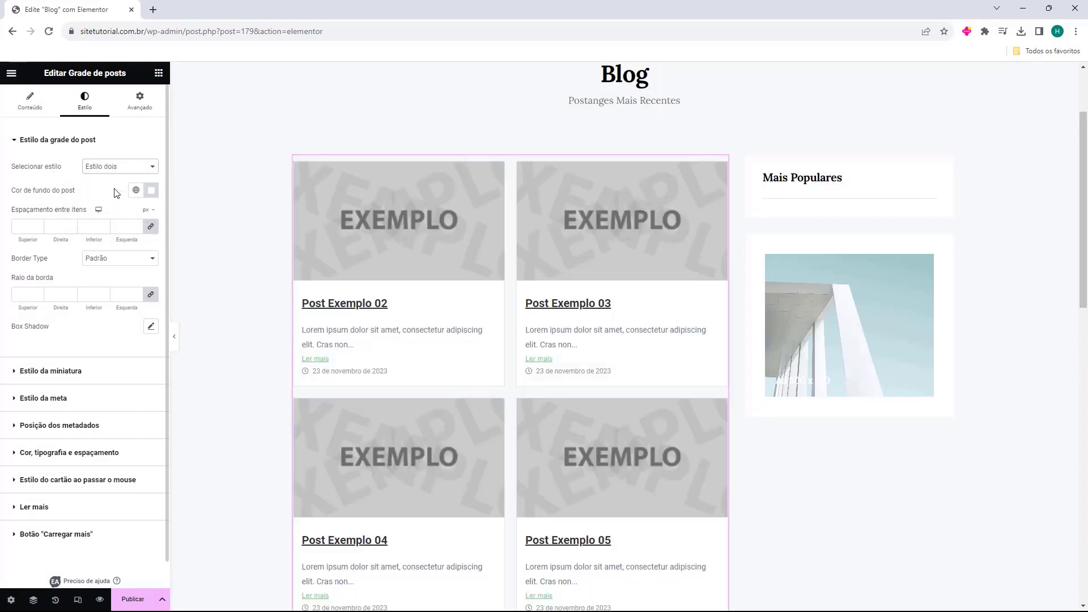
Try dark red #701515 as the post background color and clear the color
click(151, 190)
drag(144, 272, 192, 283)
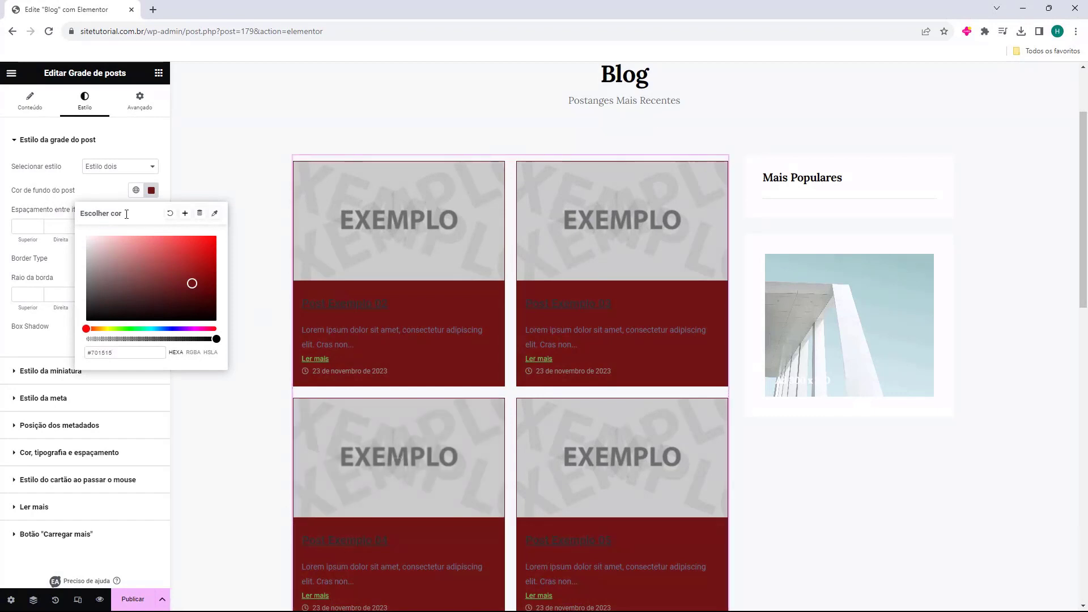
click(170, 213)
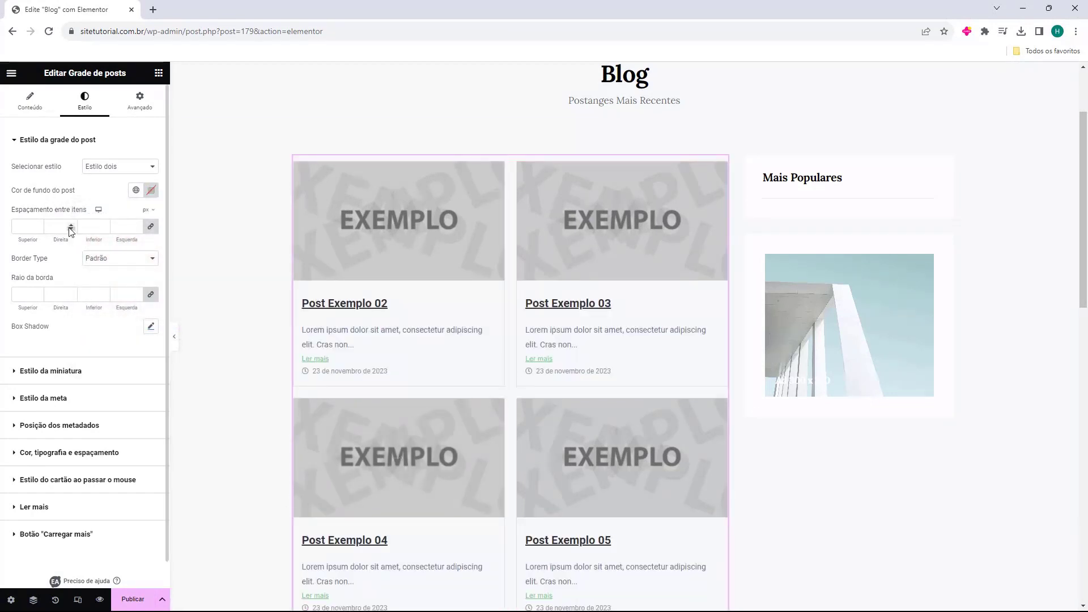
Set the spacing between the grid items to 7 px on all four sides
click(40, 227)
text(3)
click(38, 225)
click(38, 225)
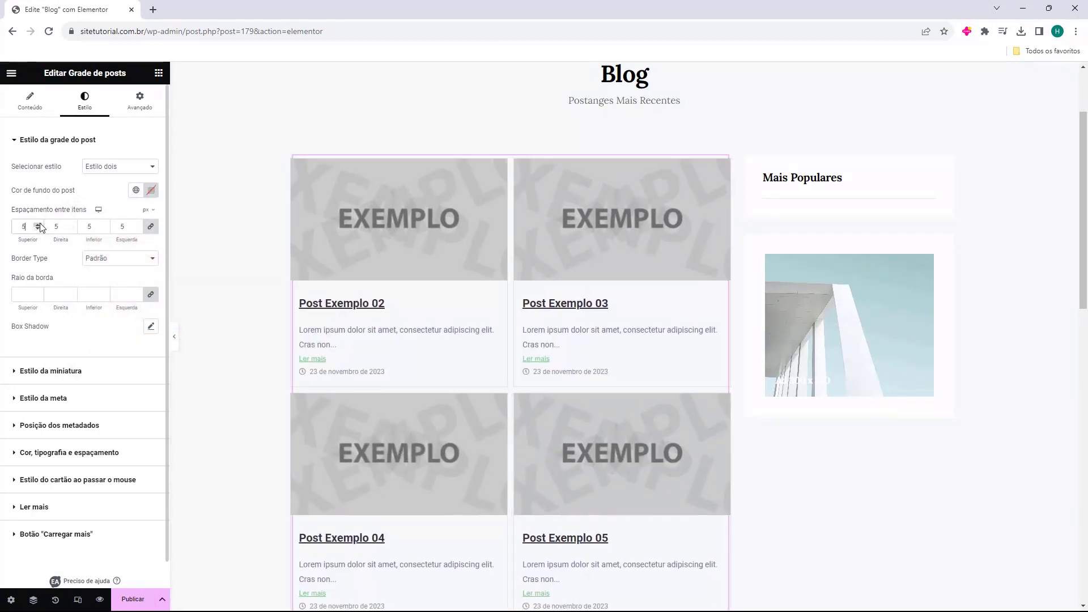
click(38, 225)
click(38, 225)
click(38, 225)
click(38, 229)
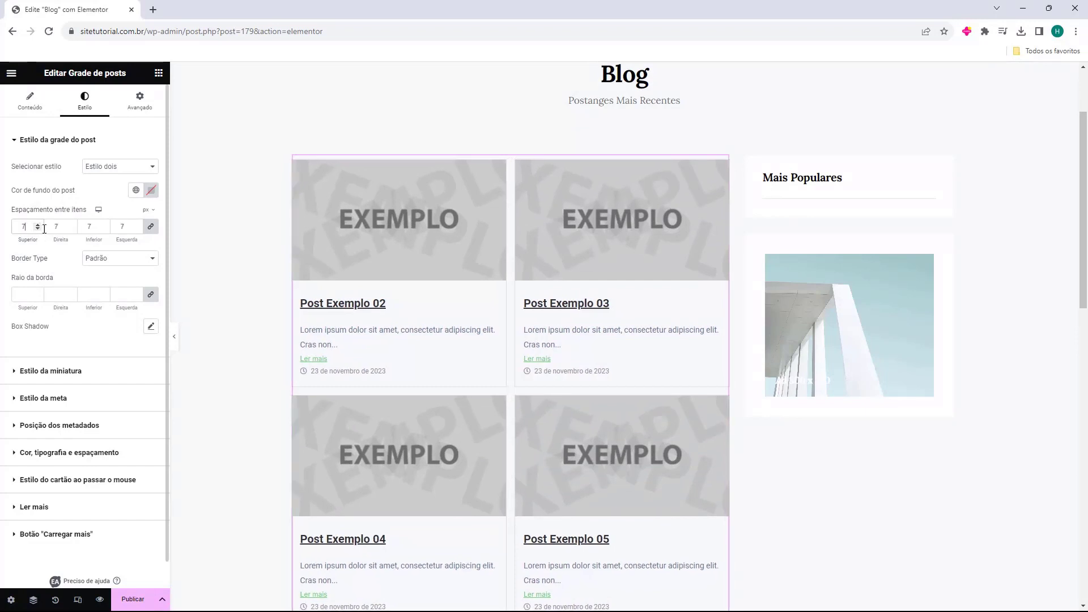